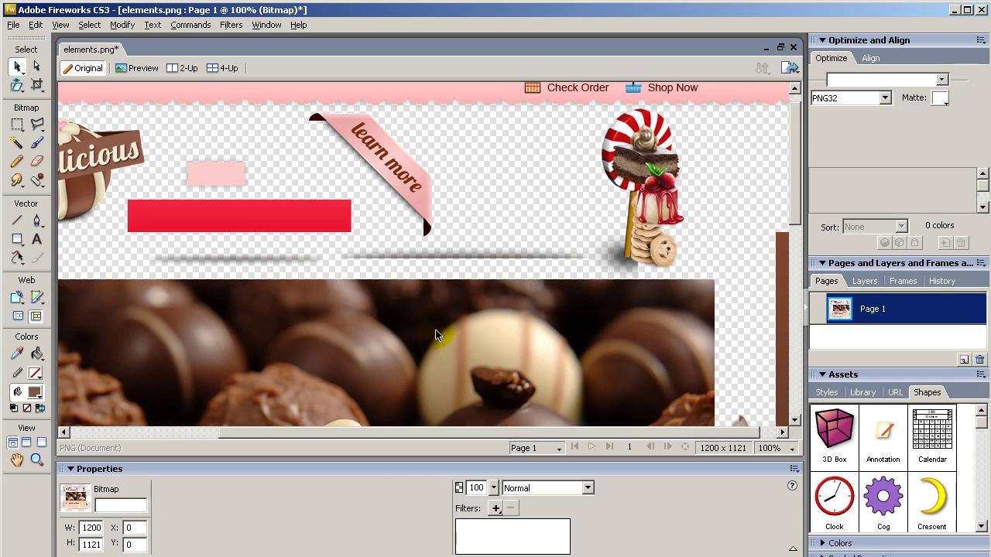
- Crop the document to the lollipop, cheesecake and muffin graphic beside the logo, about 151 by 237 pixels
left_click_drag(507, 438, 295, 451)
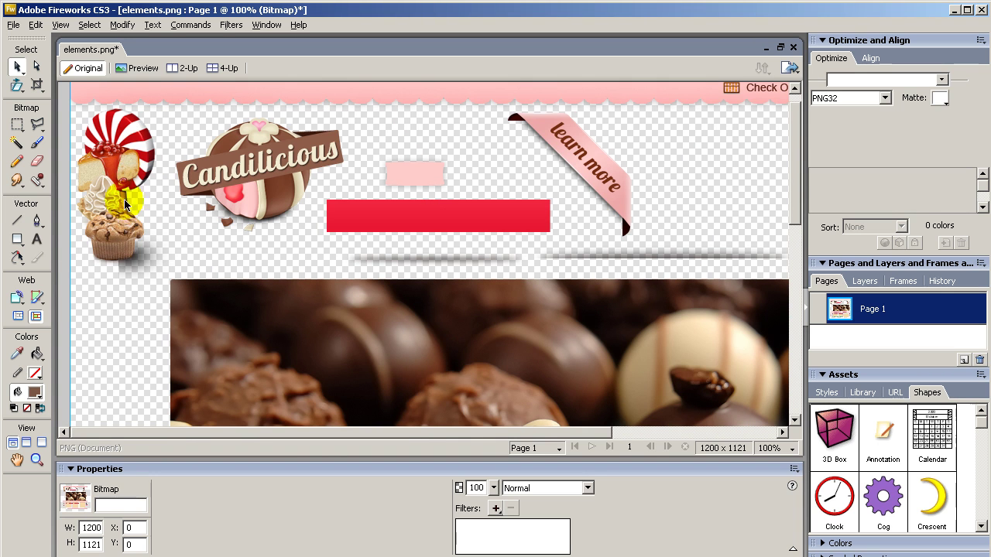
mouse_move(310, 438)
left_mouse_down()
mouse_move(550, 413)
mouse_move(488, 431)
mouse_move(307, 434)
left_mouse_up()
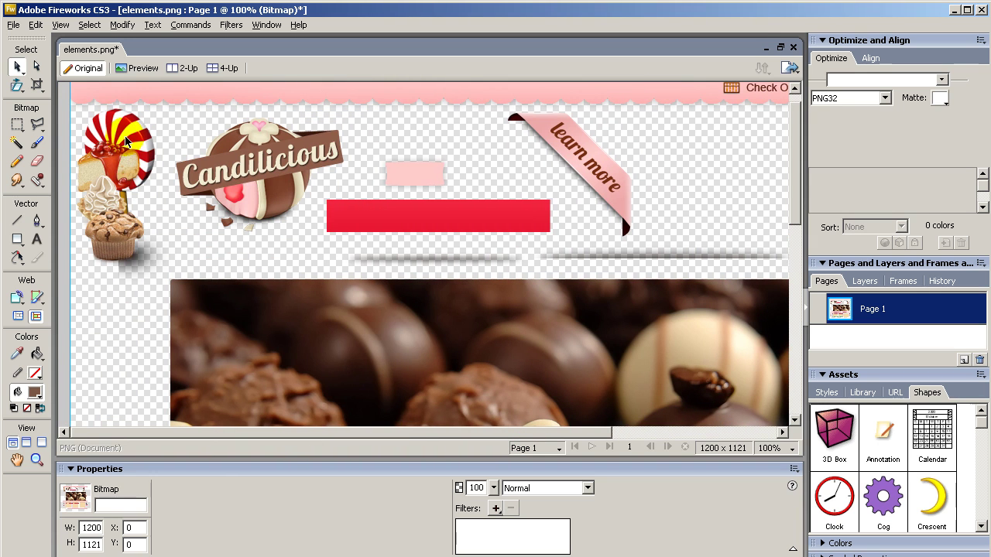
left_click(36, 460)
left_click_drag(69, 98, 186, 293)
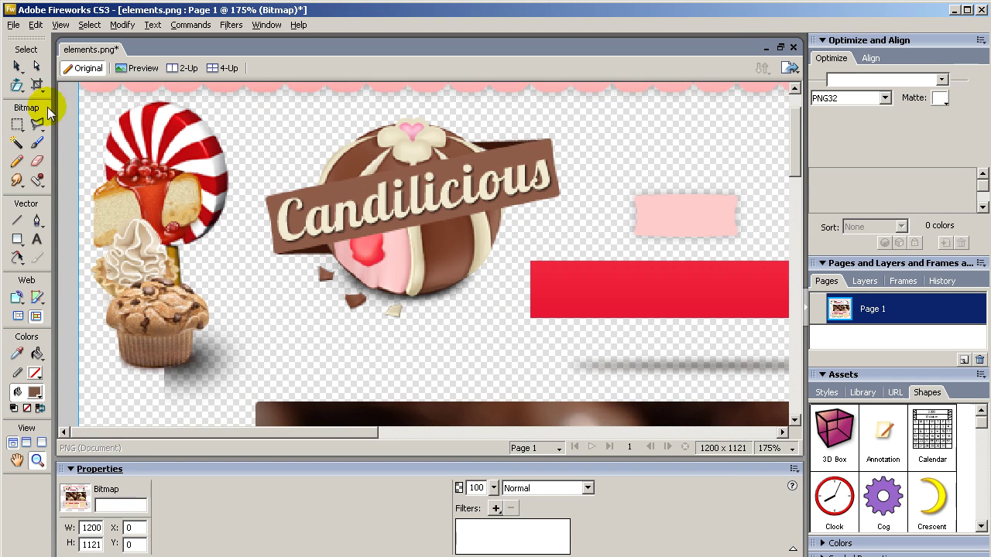
left_click(35, 83)
left_click(83, 101)
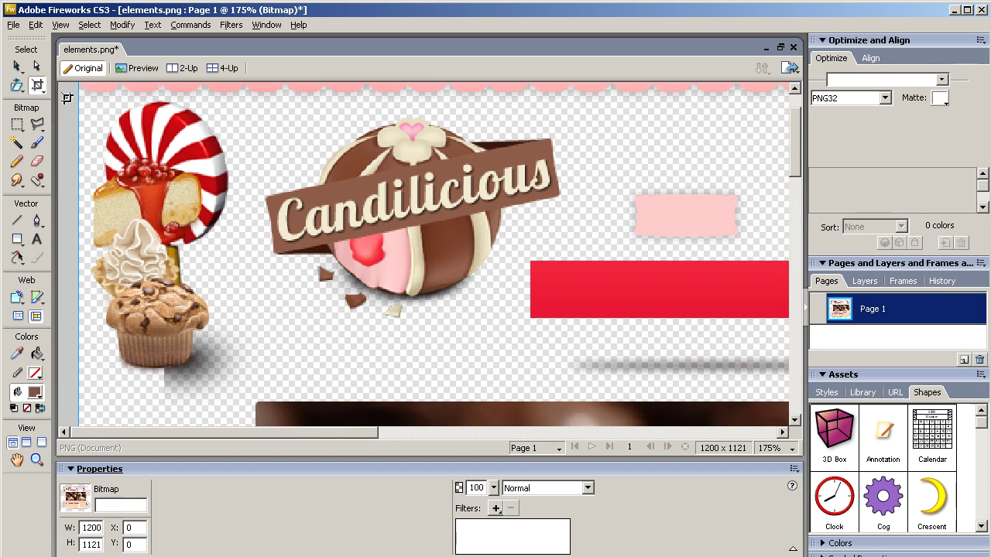
left_click_drag(83, 97, 256, 420)
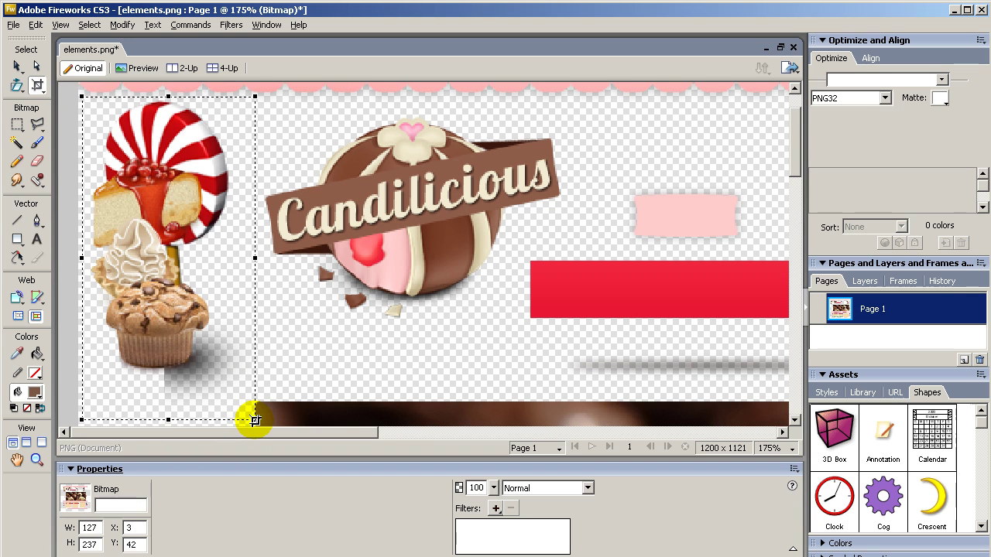
left_click_drag(255, 258, 287, 258)
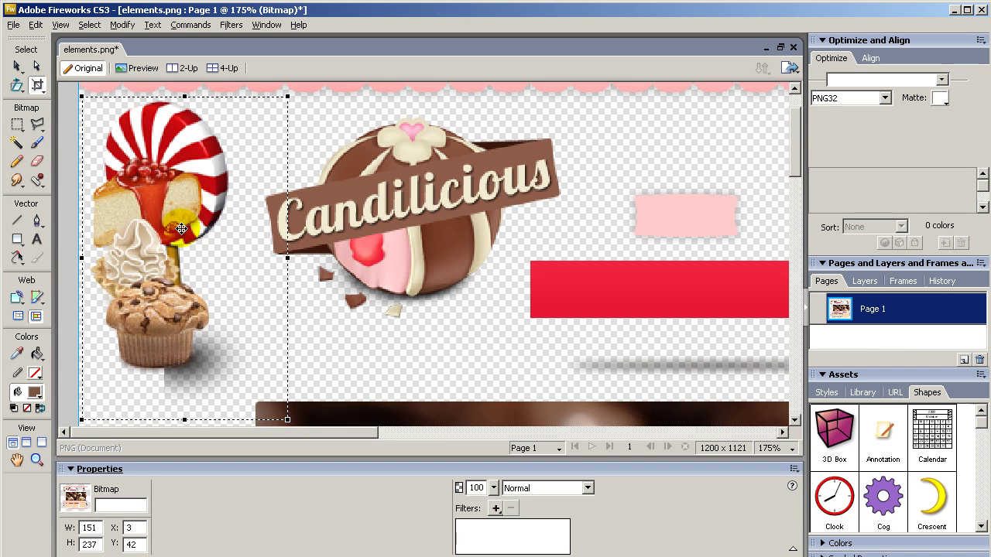
double_click(181, 229)
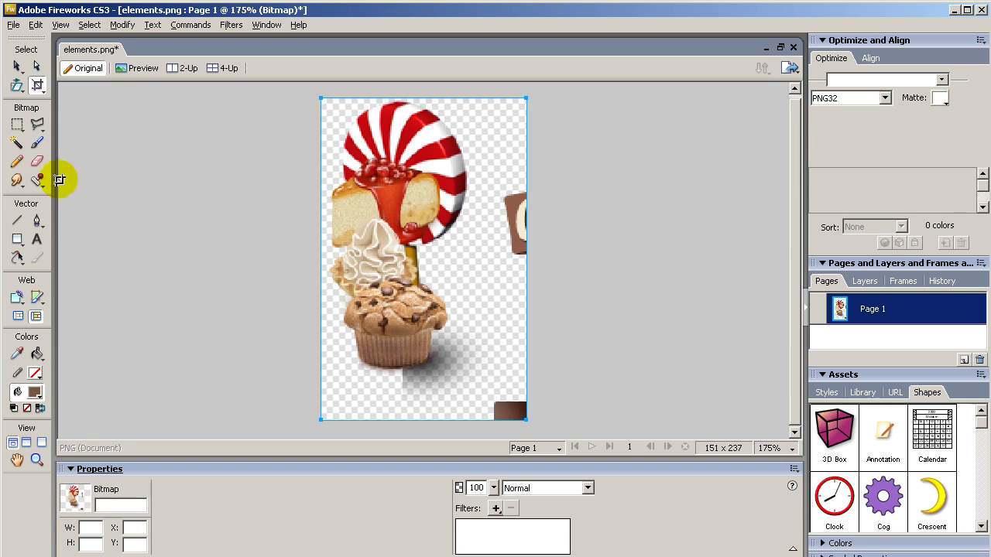
- Erase the leftover pieces of the logo and the chocolate photo along the right edge of the cropped image
left_click(37, 163)
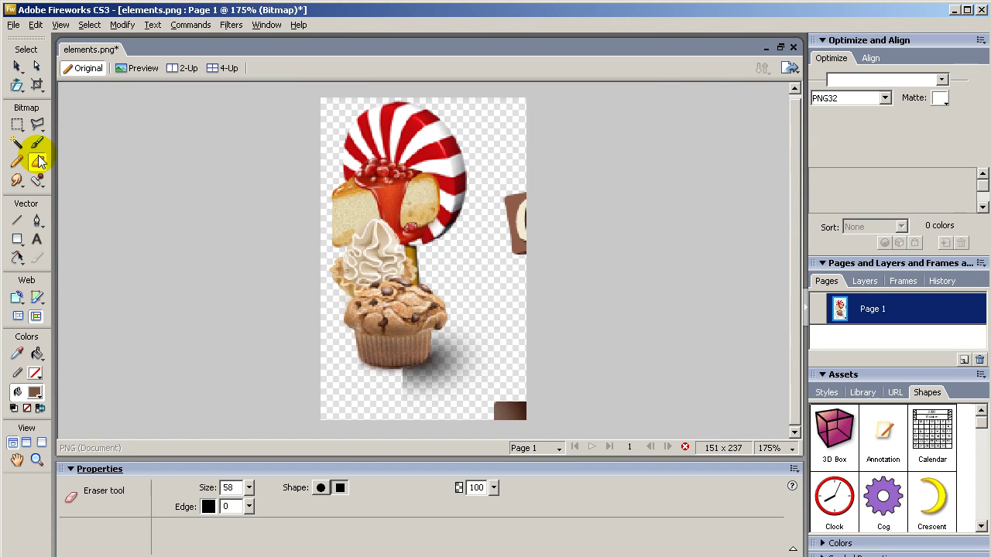
left_click_drag(537, 210, 551, 273)
left_click(559, 226)
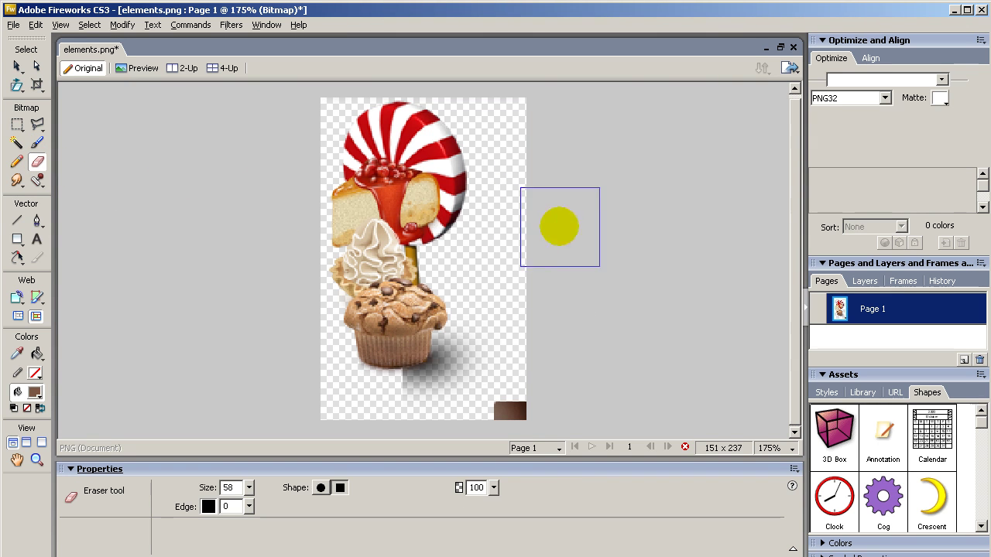
left_click_drag(570, 421, 523, 440)
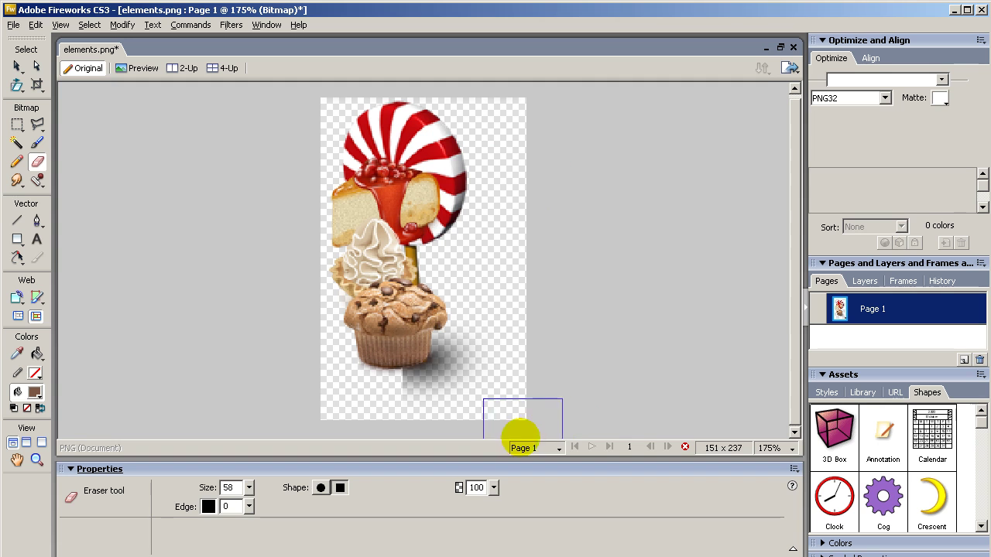
- Set the canvas colour to bright yellow, #FFFF00
left_click(18, 66)
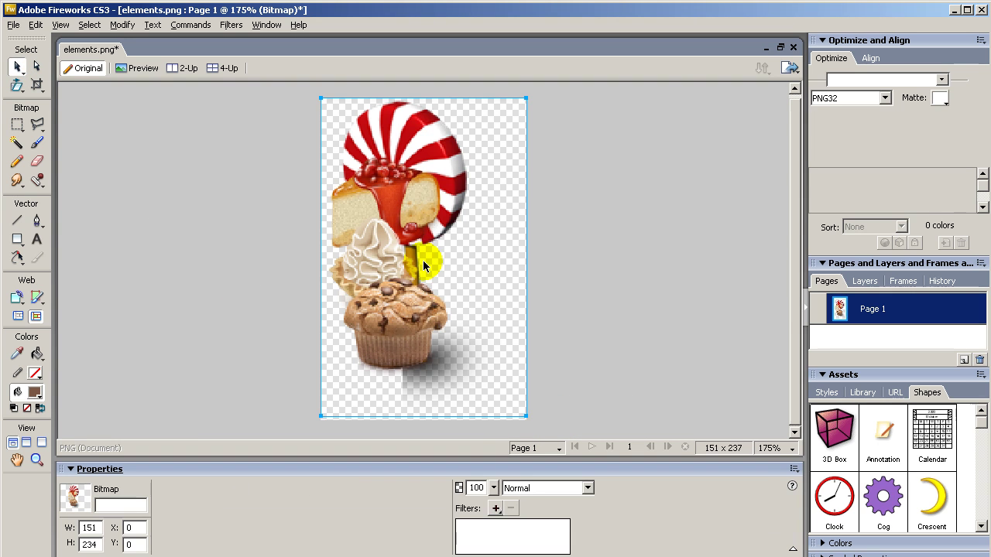
key("ctrl+d")
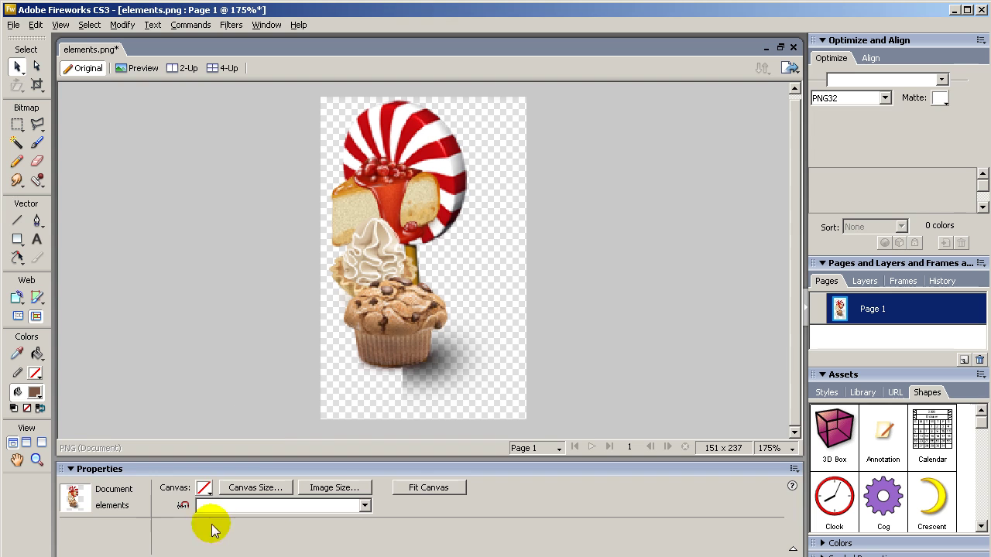
left_click(203, 488)
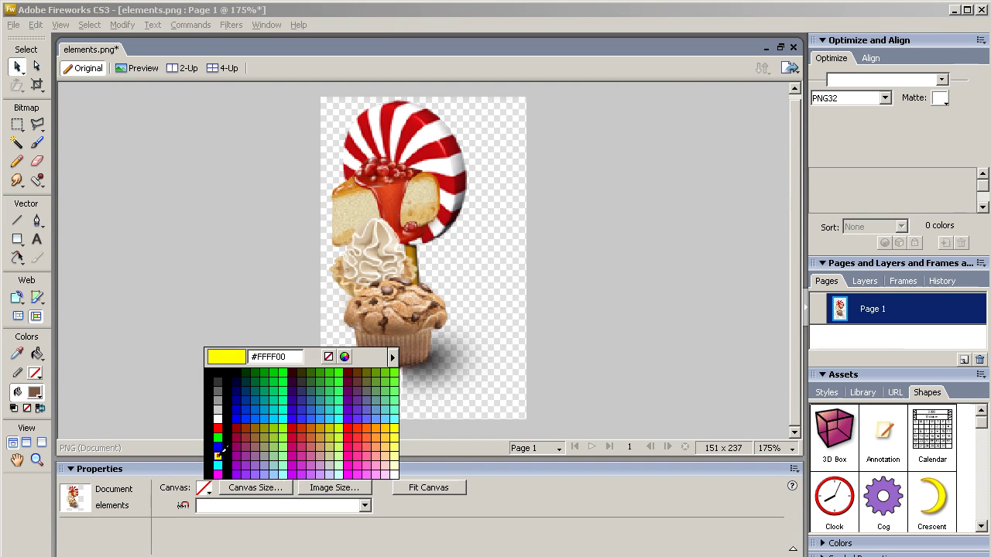
left_click(218, 455)
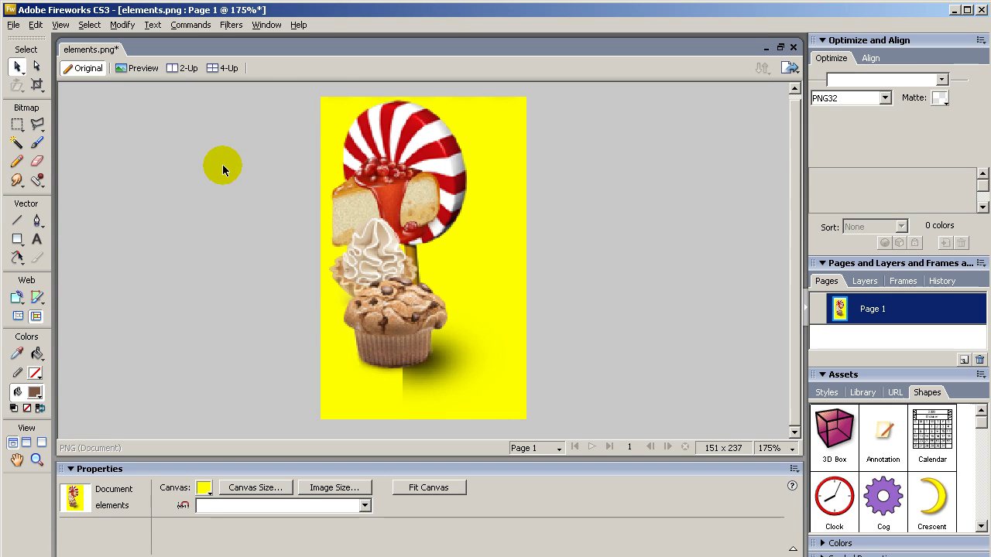
- Erase the faint remnants along the image's top edge above the lollipop with the Eraser at size 22
left_click(36, 85)
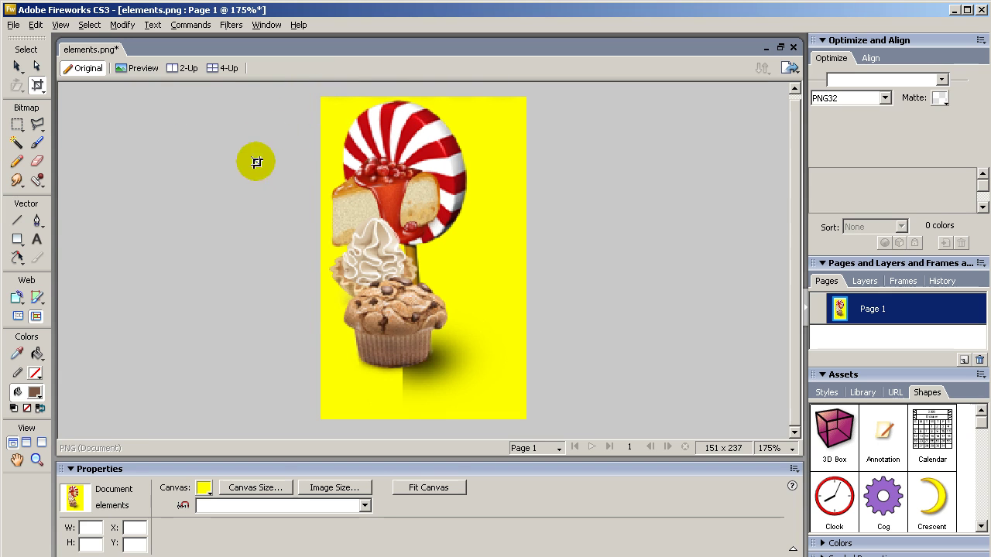
left_click(37, 460)
left_click_drag(317, 86, 548, 118)
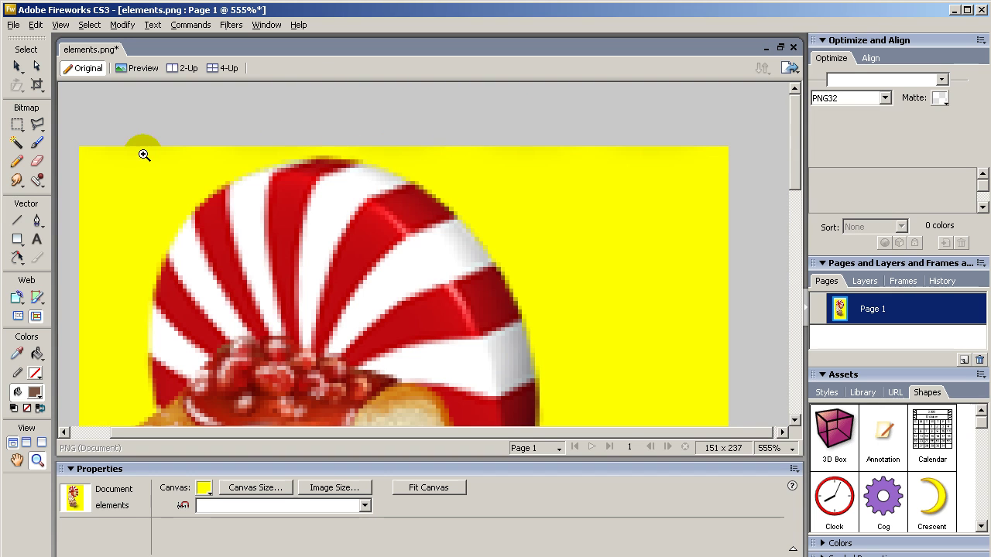
left_click(38, 161)
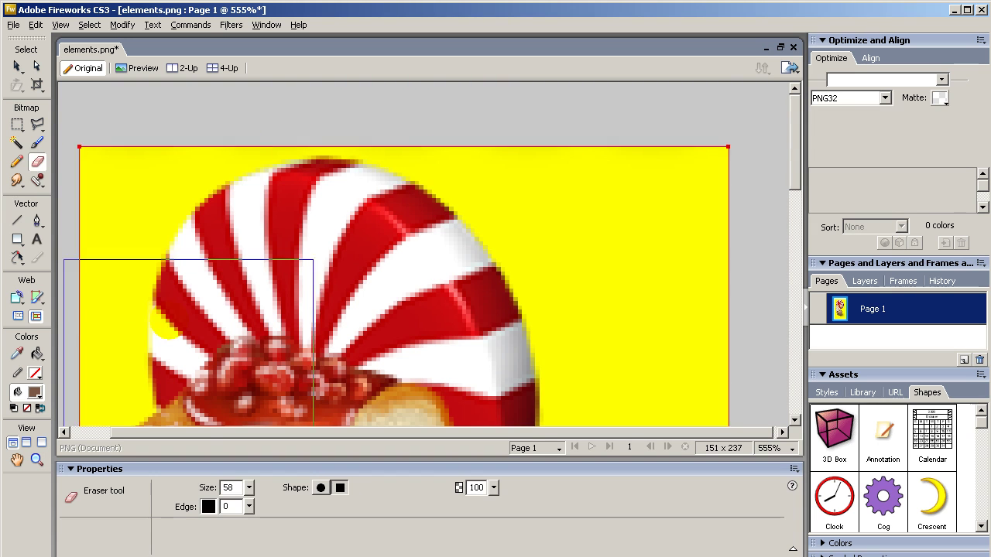
mouse_move(249, 488)
left_mouse_down()
mouse_move(250, 476)
mouse_move(252, 503)
left_mouse_up()
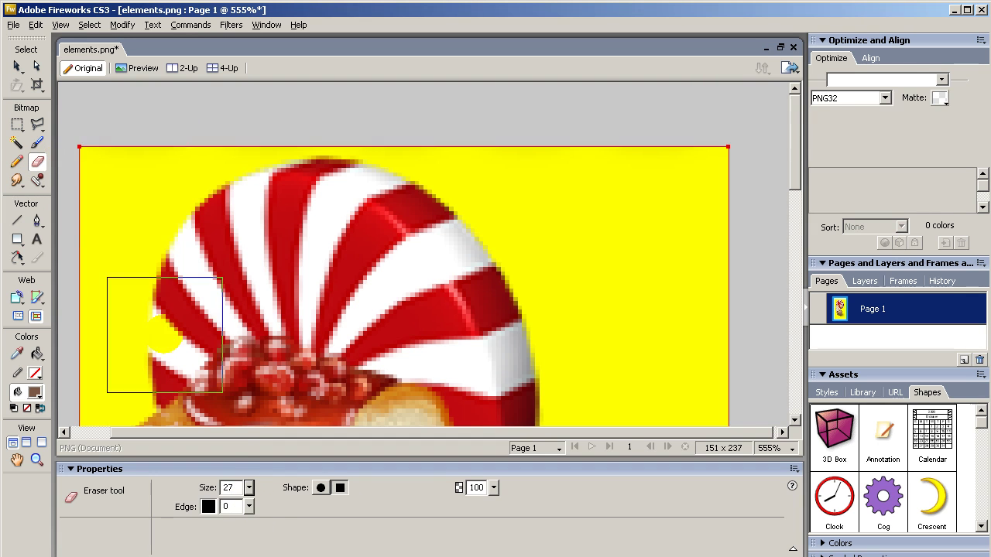
left_click_drag(255, 493, 257, 496)
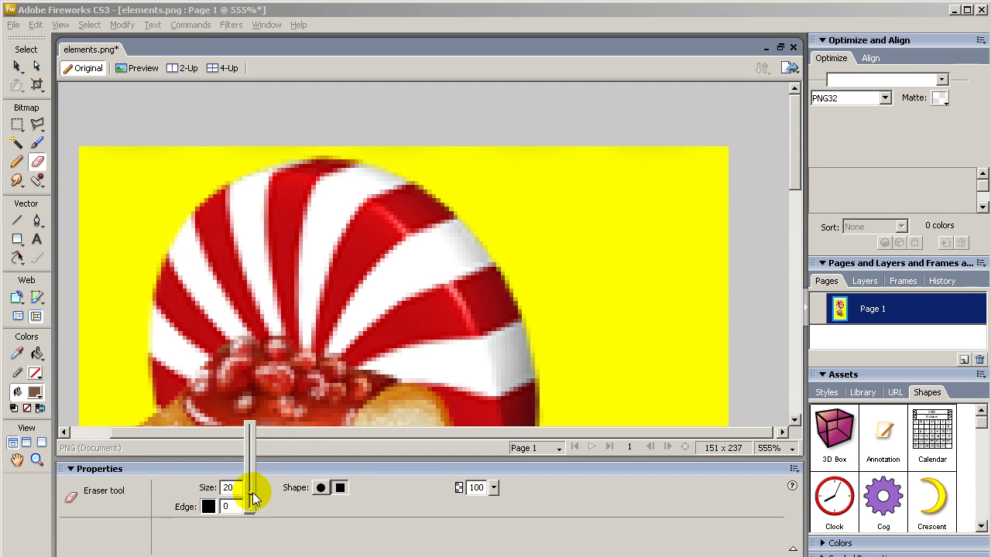
left_click(131, 148)
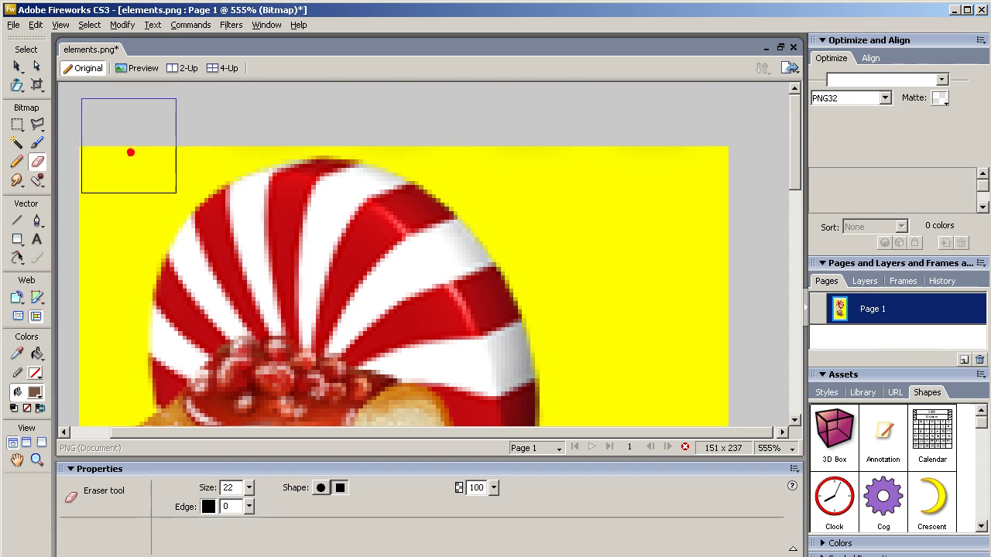
left_click(255, 106)
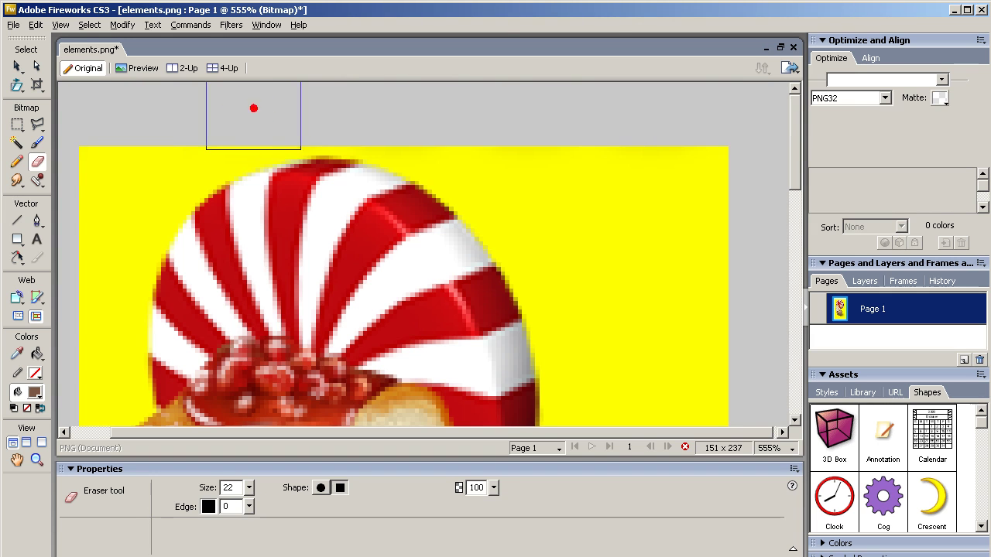
left_click(311, 104)
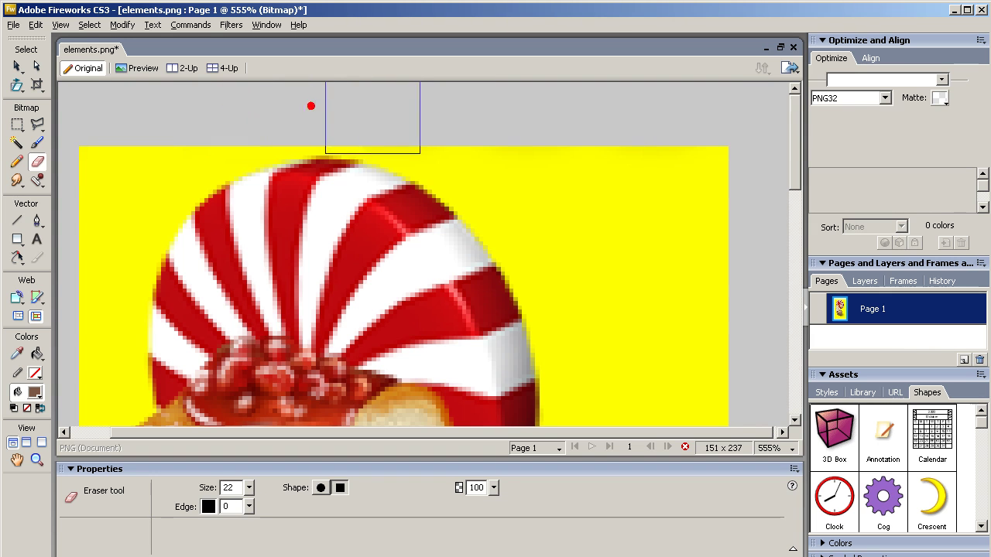
left_click(408, 108)
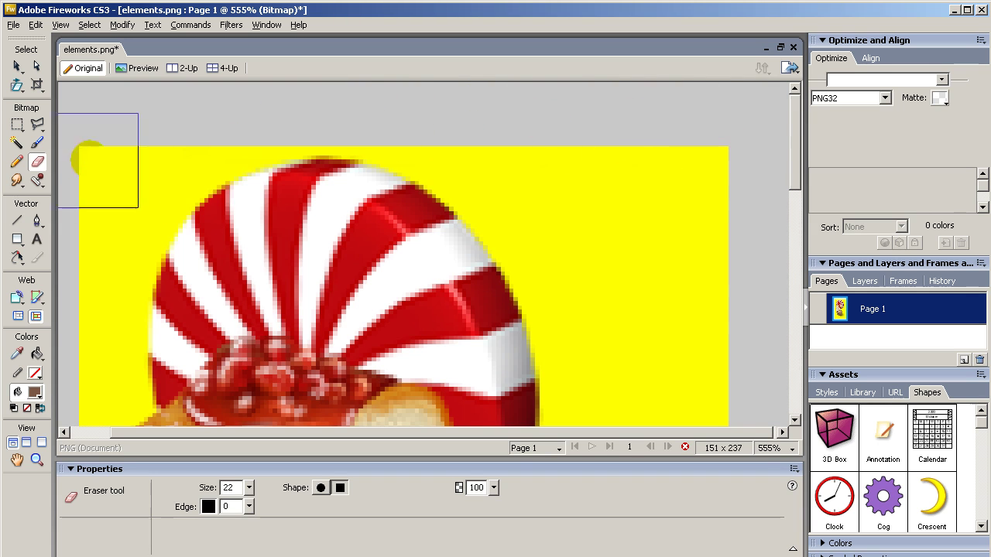
- Move the candy and muffin graphic 6 pixels to the left, to X -6
right_click(152, 278)
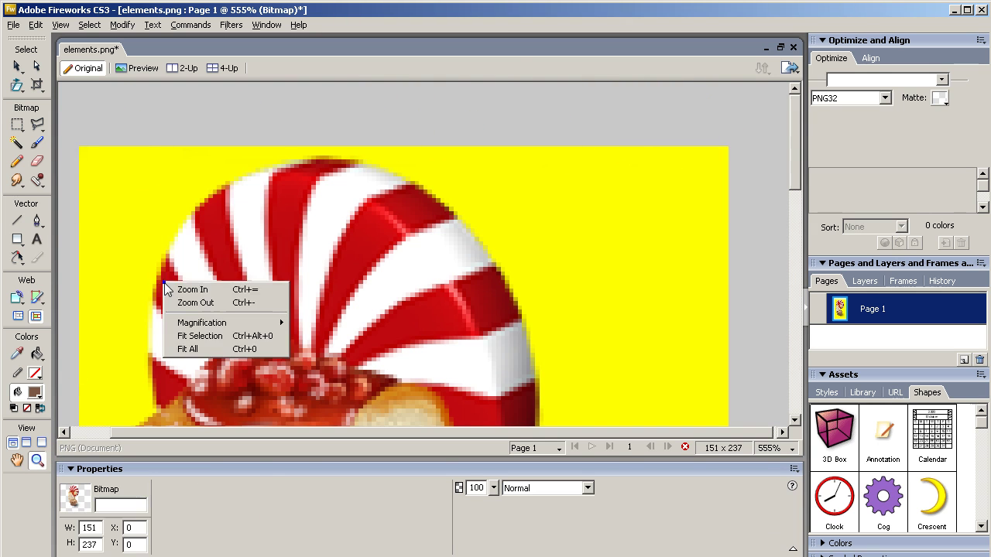
left_click(219, 348)
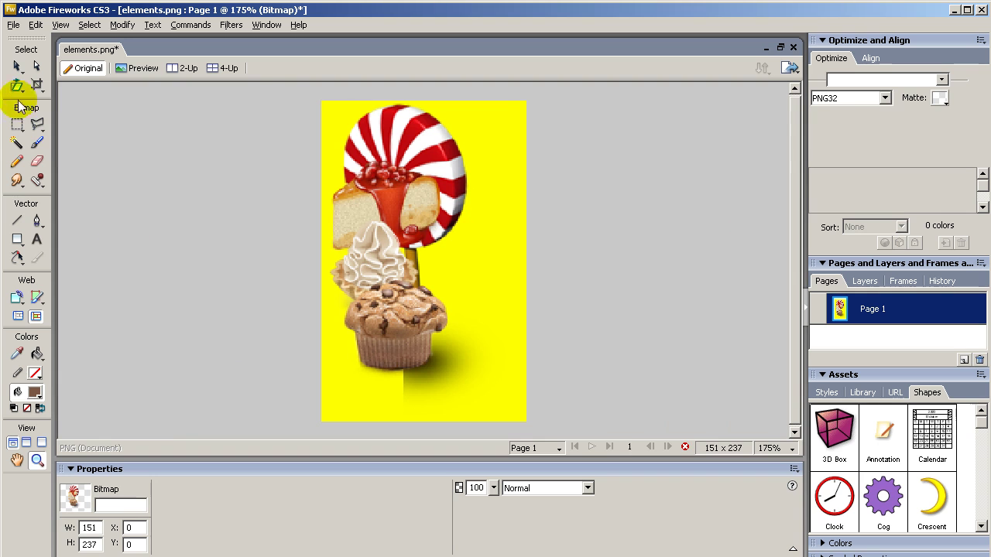
left_click(17, 66)
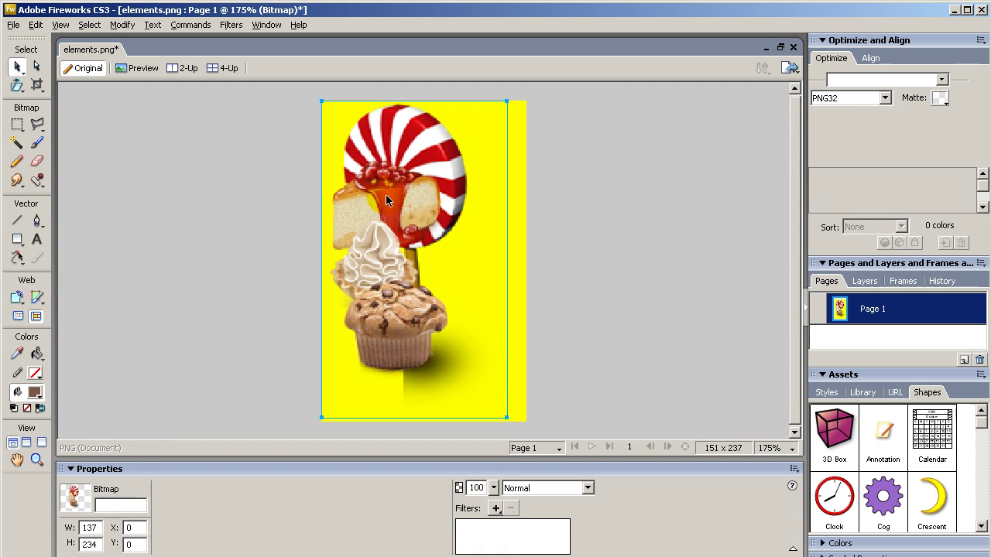
key("Left")
key("Left")
key("Left")
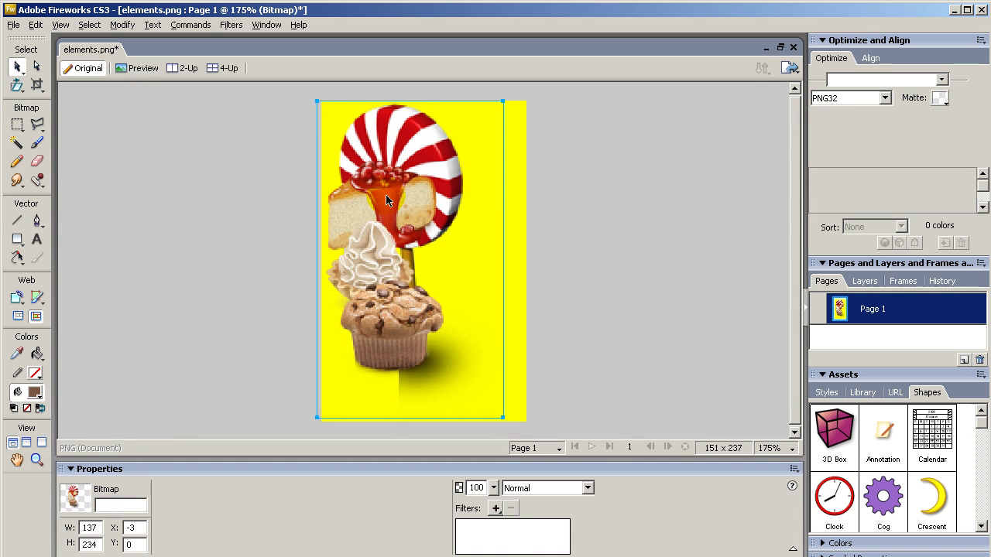
key("Left")
key("Left")
key("Left")
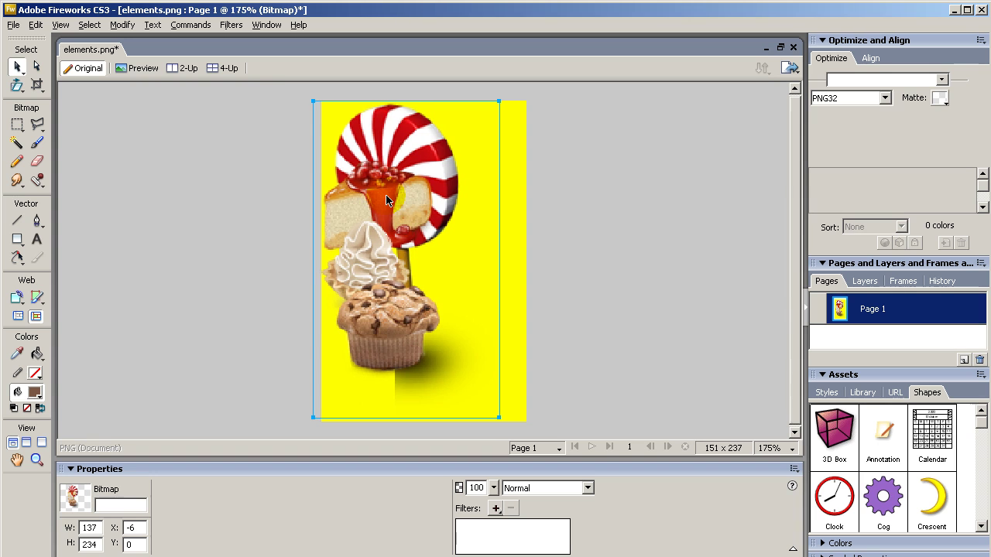
- Crop the document tightly around the graphic and its shadow, to about 131 by 232 pixels
left_click(37, 84)
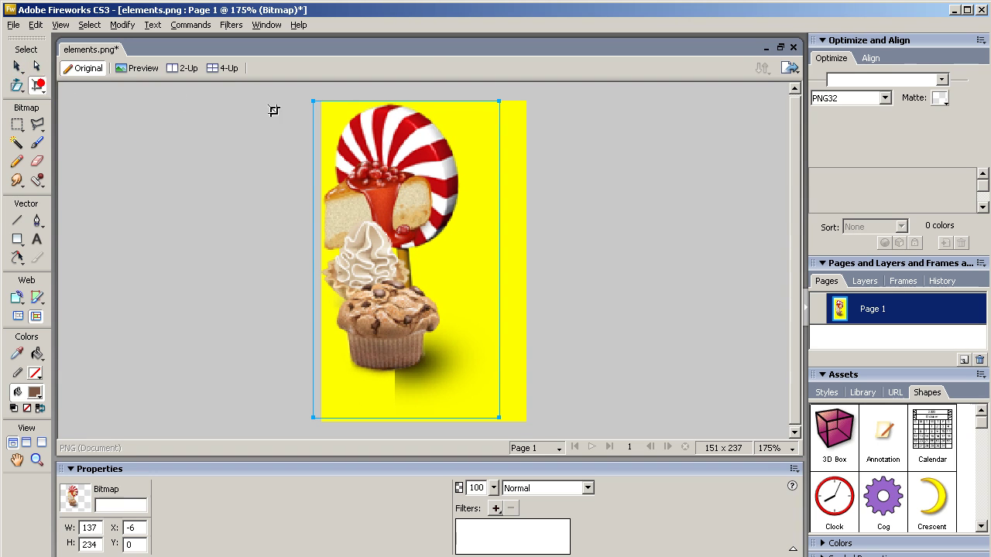
left_click_drag(320, 99, 499, 415)
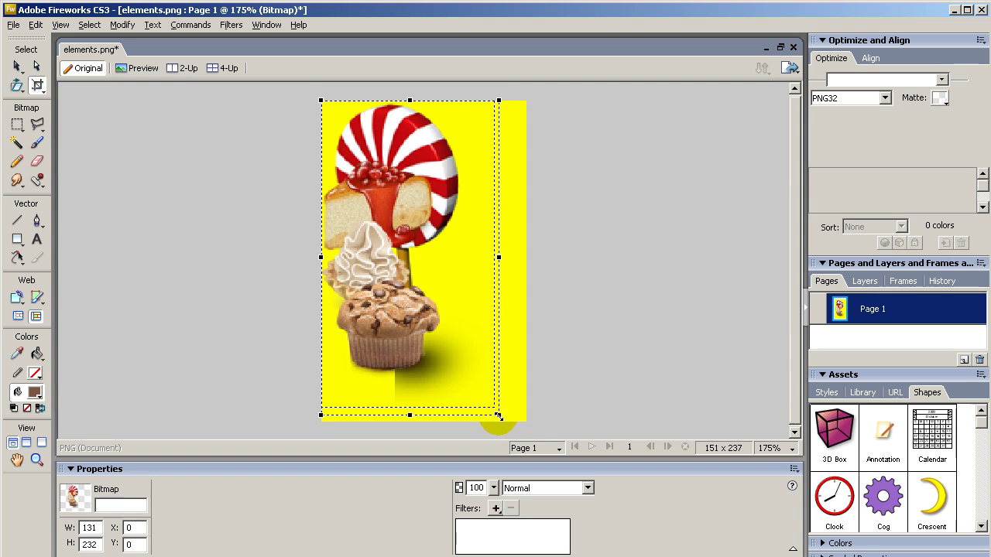
left_click_drag(409, 412, 390, 254)
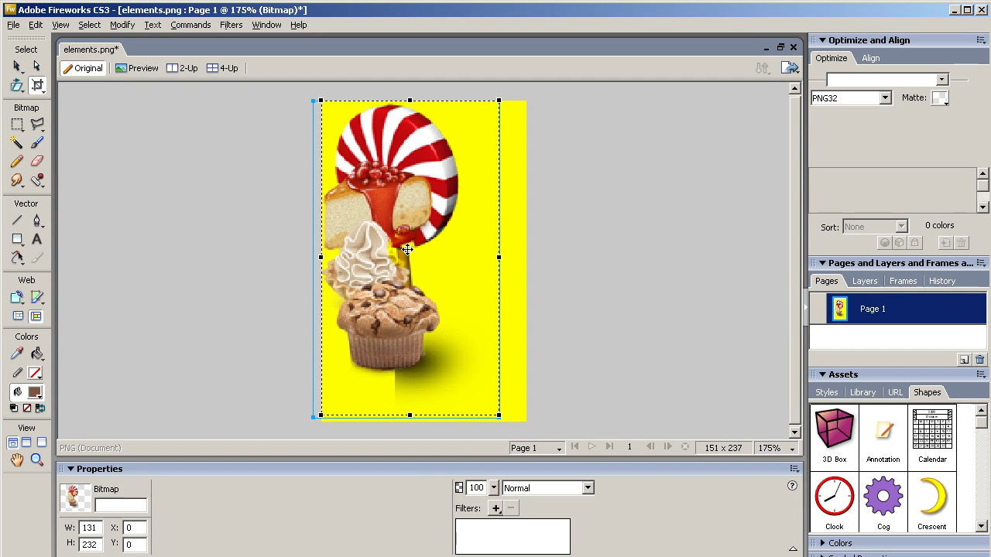
double_click(408, 248)
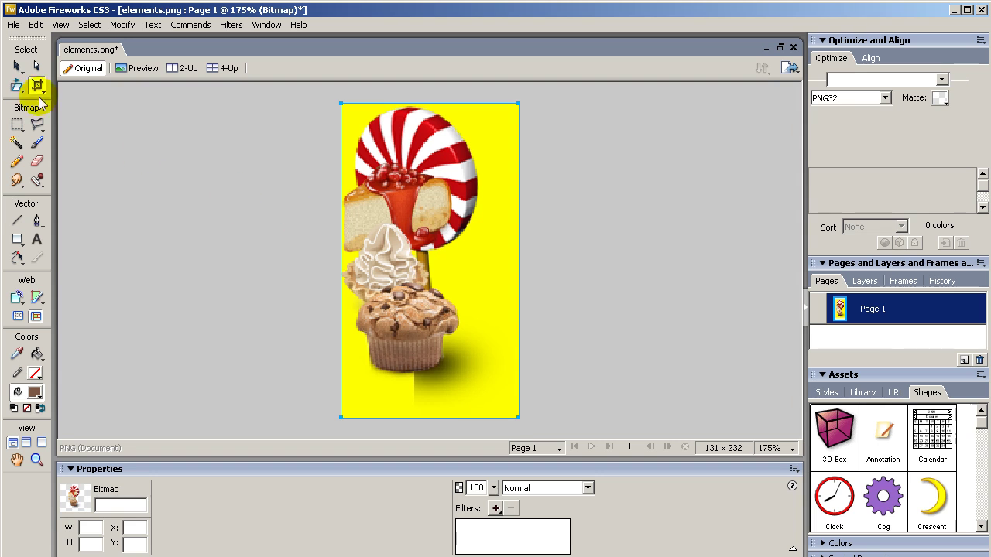
left_click(17, 65)
left_click(139, 171)
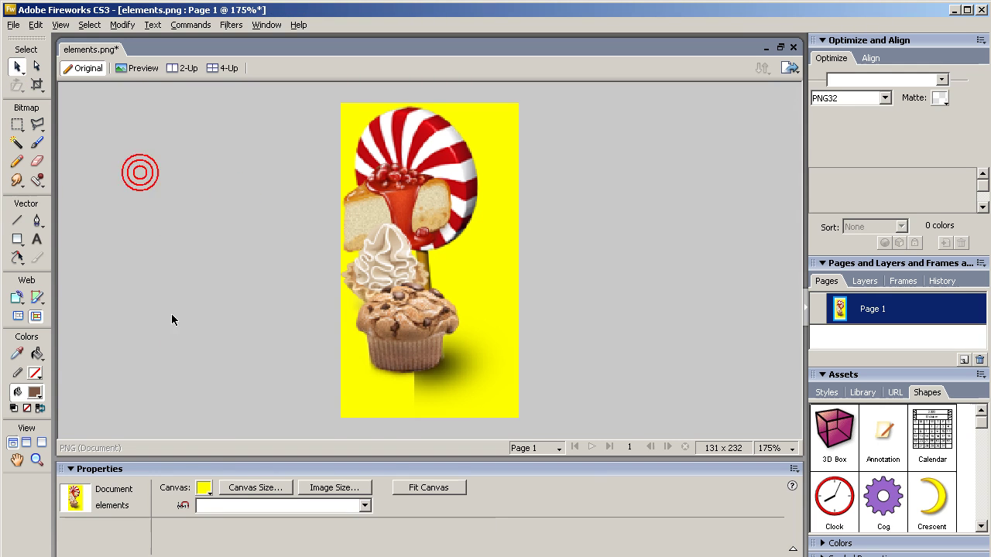
left_click(203, 491)
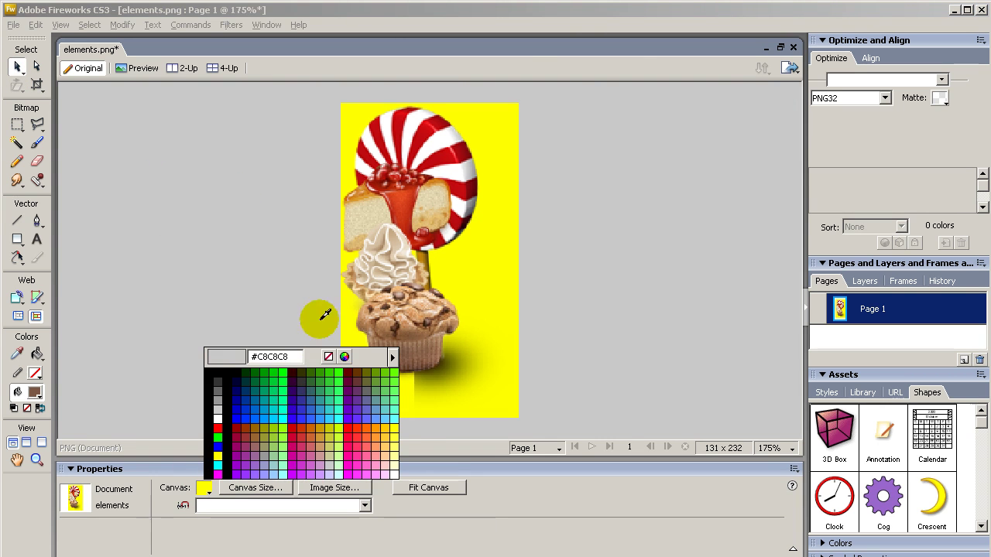
key("Escape")
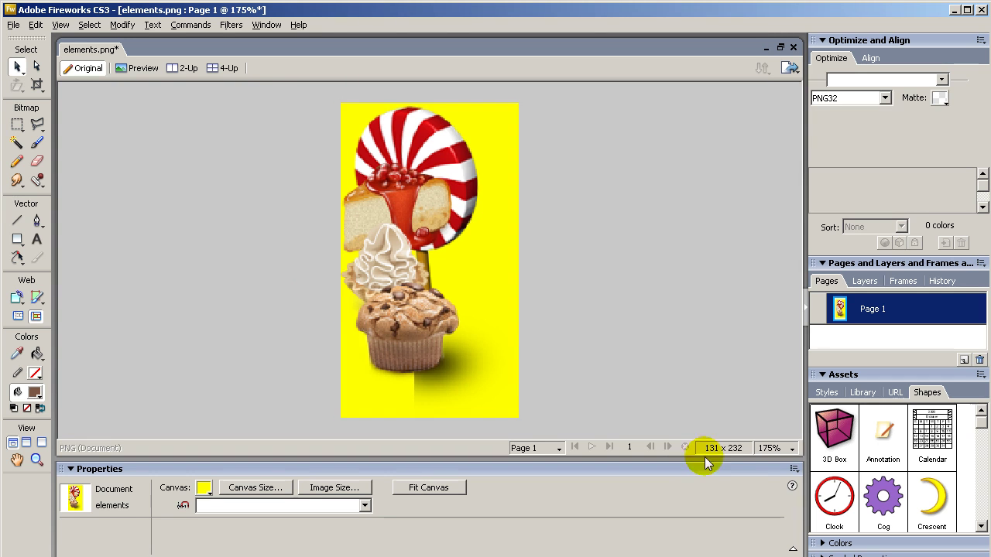
- Set the canvas size to 130 by 230 pixels for the current page, anchored at the centre
left_click(120, 24)
mouse_move(291, 48)
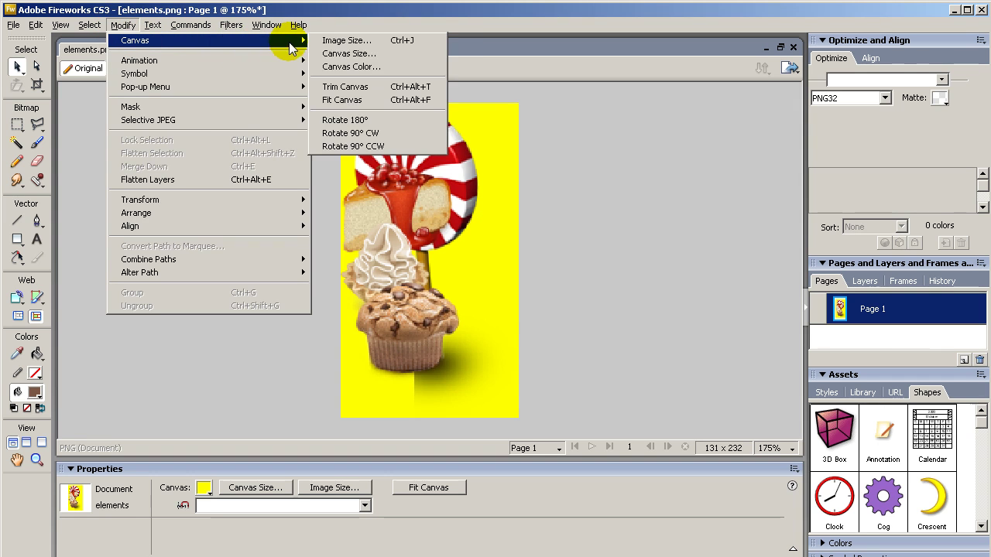
left_click(347, 53)
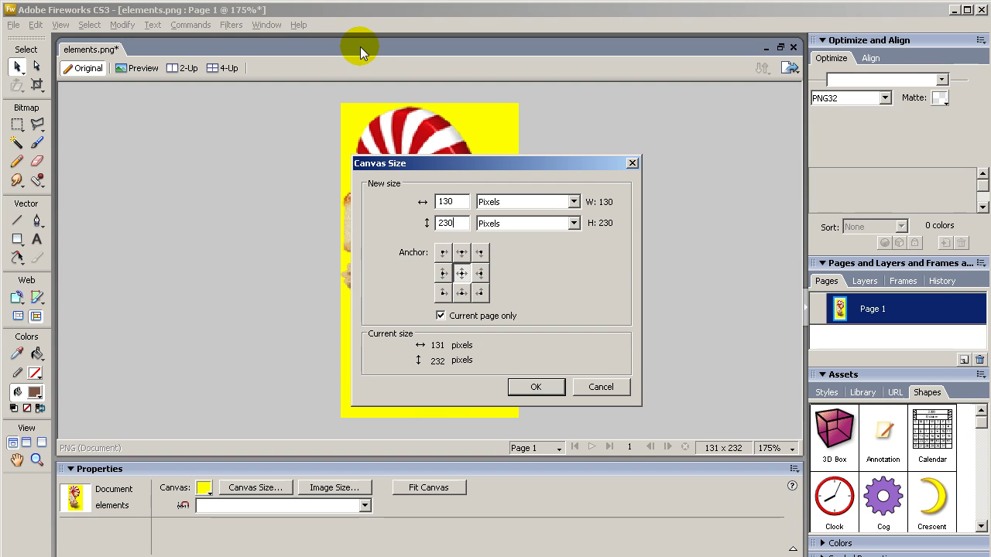
left_click(539, 388)
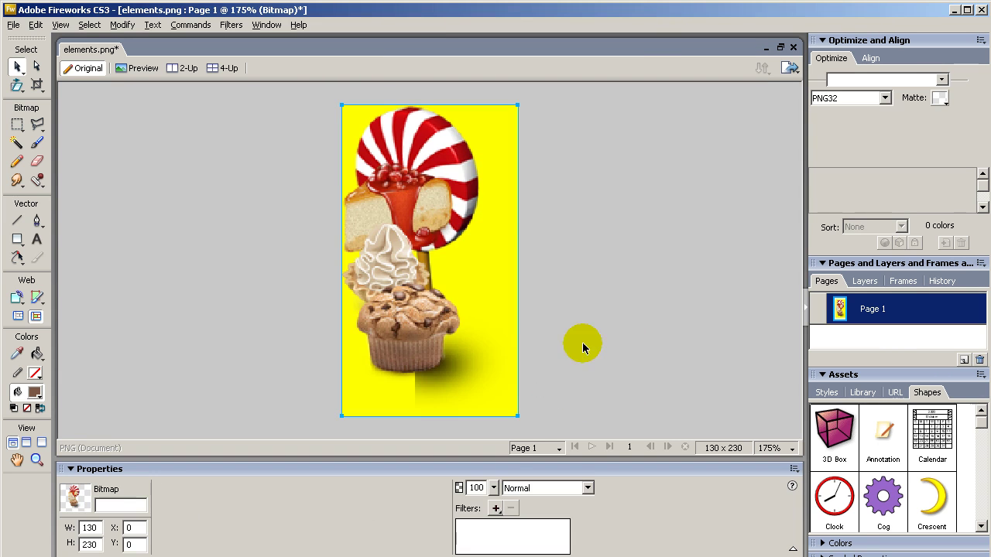
- Deselect the graphic and make the canvas colour transparent
left_click(218, 152)
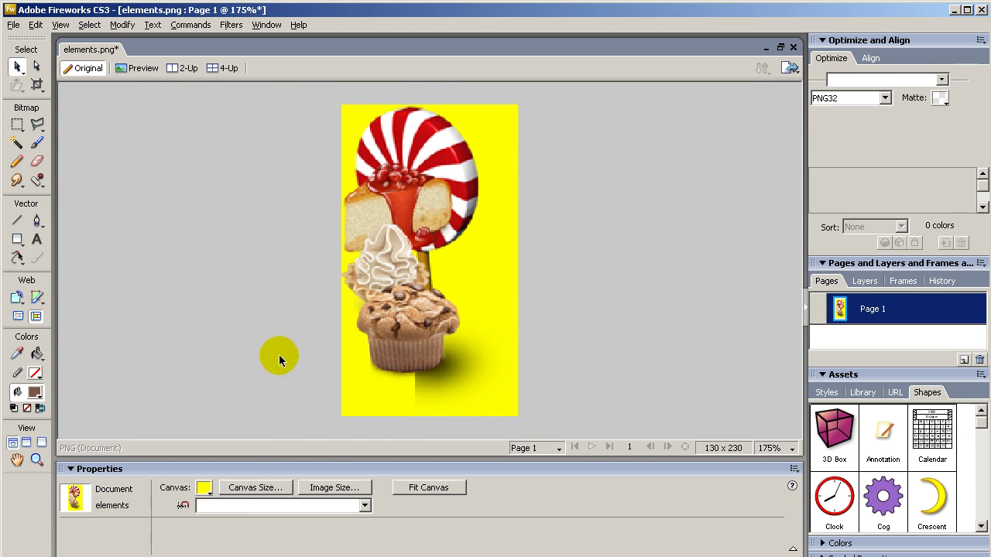
left_click(204, 488)
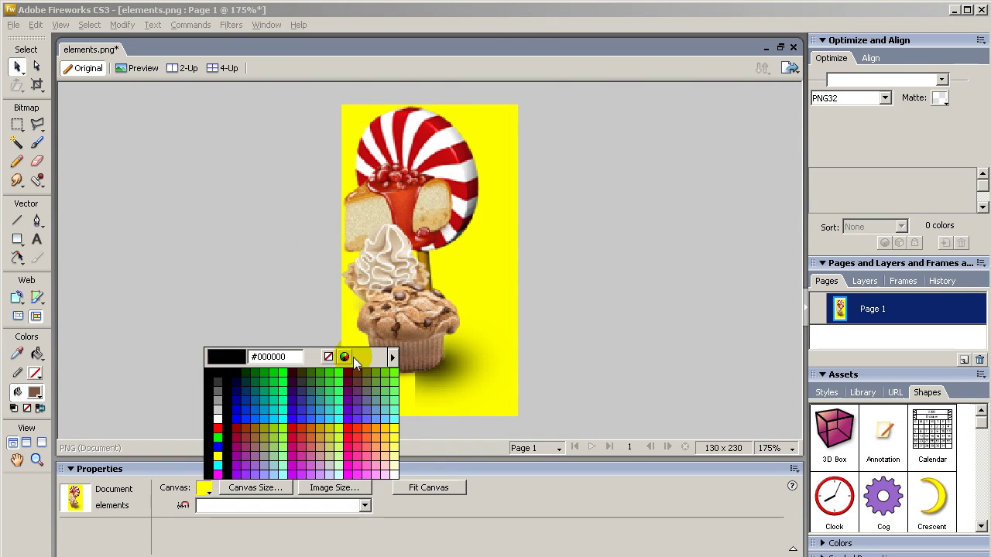
left_click(329, 358)
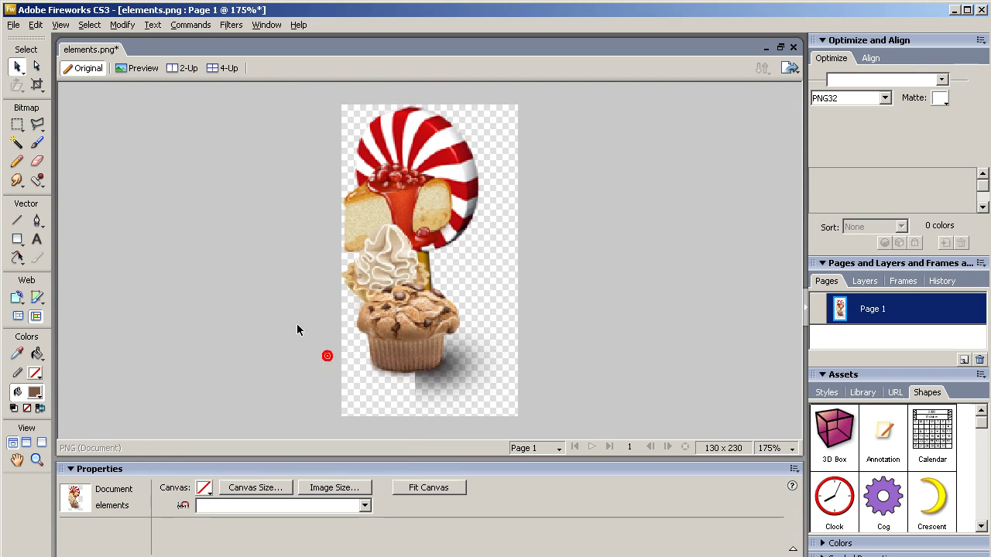
- Show the original and optimized versions side by side at 100% magnification and make the optimized preview active
left_click(189, 68)
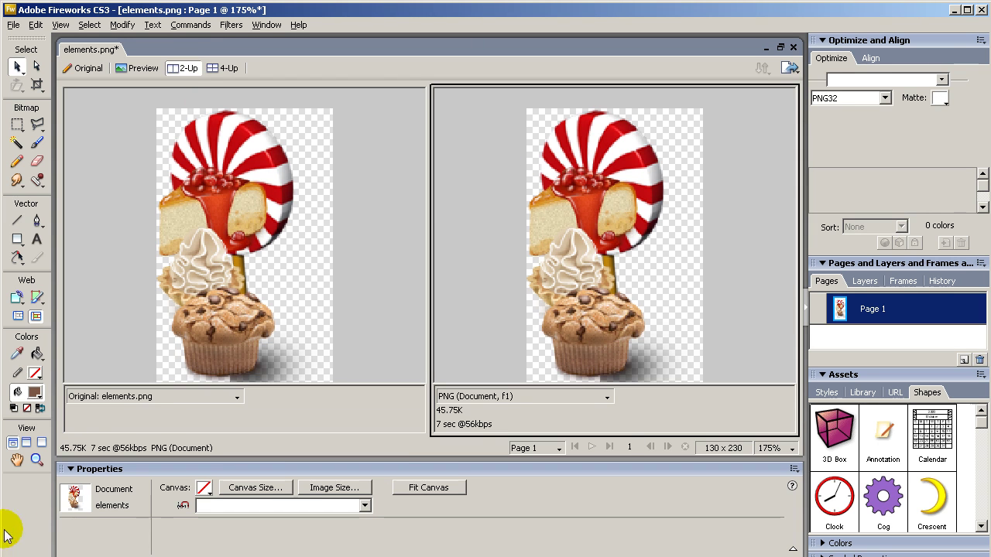
left_click(36, 462)
right_click(307, 230)
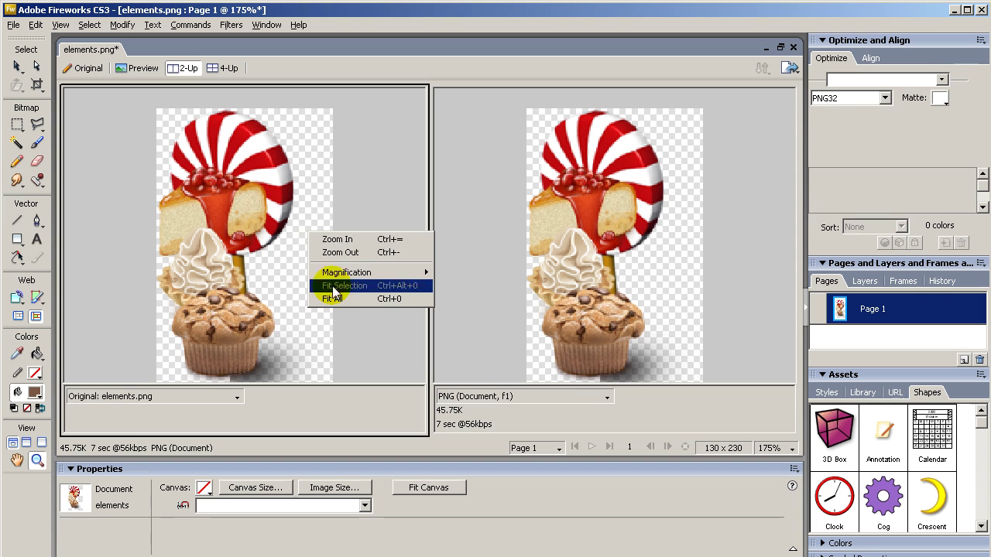
mouse_move(349, 272)
left_click(480, 339)
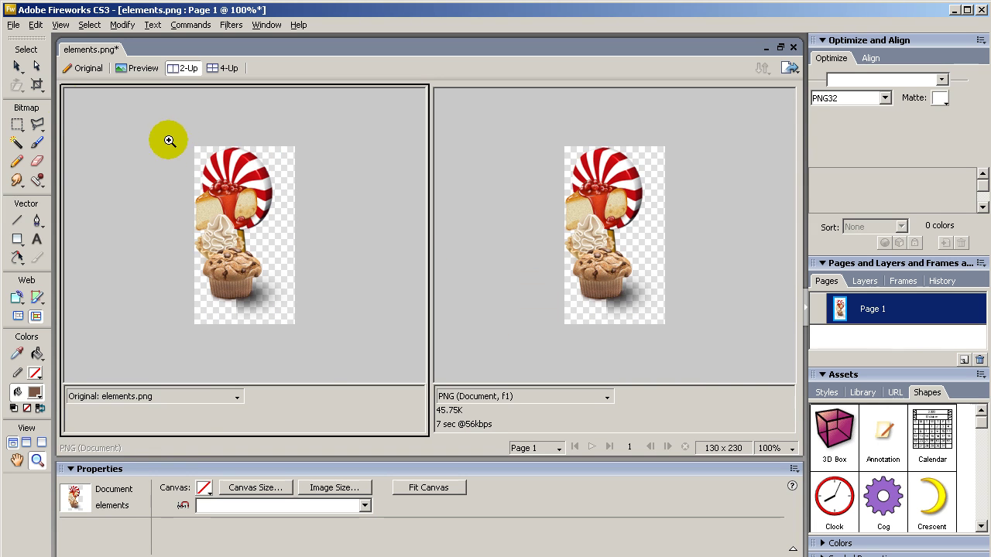
left_click(17, 66)
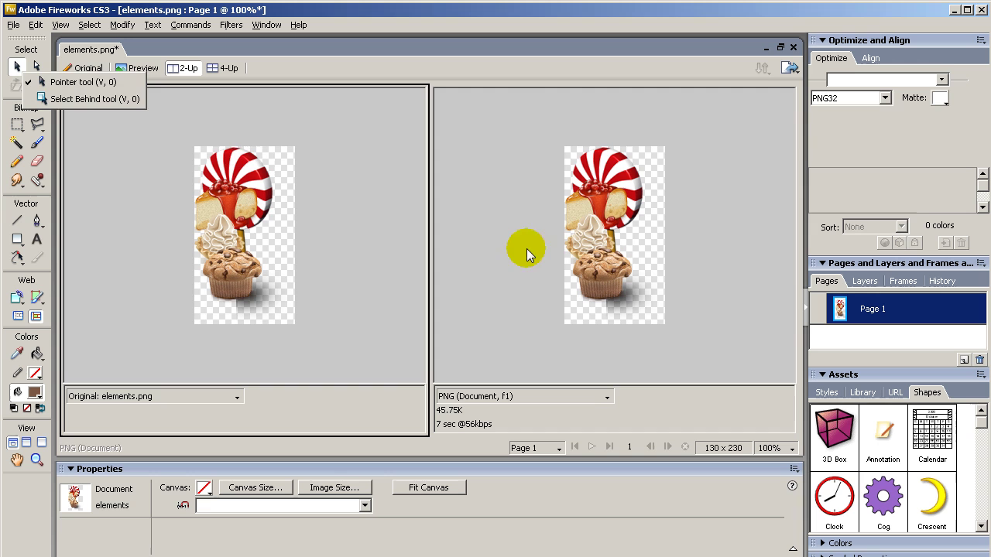
left_click(101, 102)
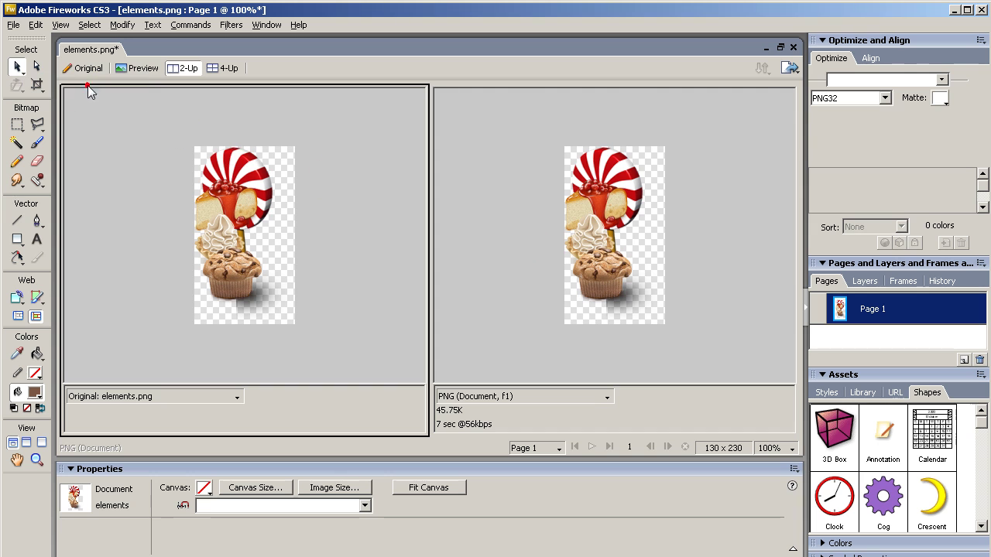
left_click(610, 225)
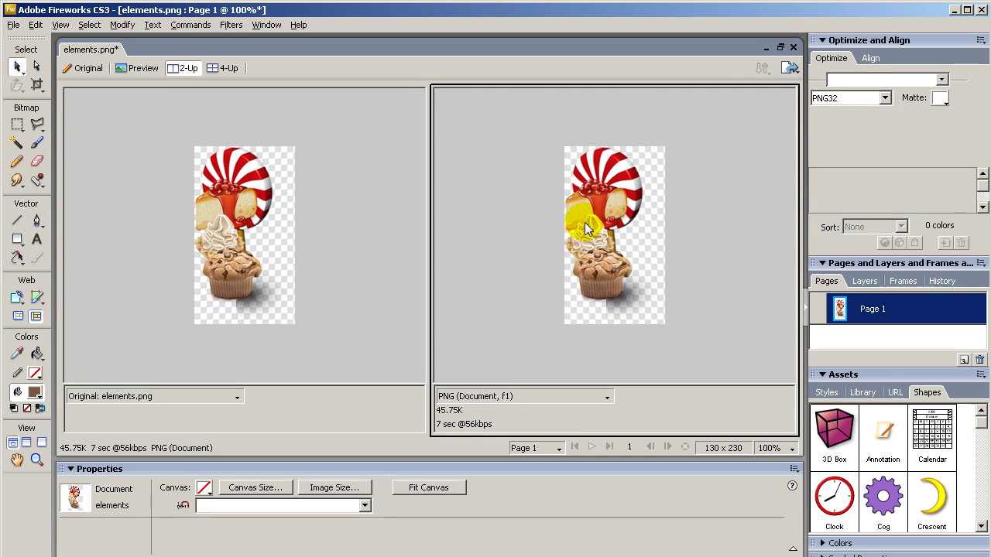
- Set the optimized version's format to PNG 8 with Alpha Transparency and check the colour palette options
left_click(857, 100)
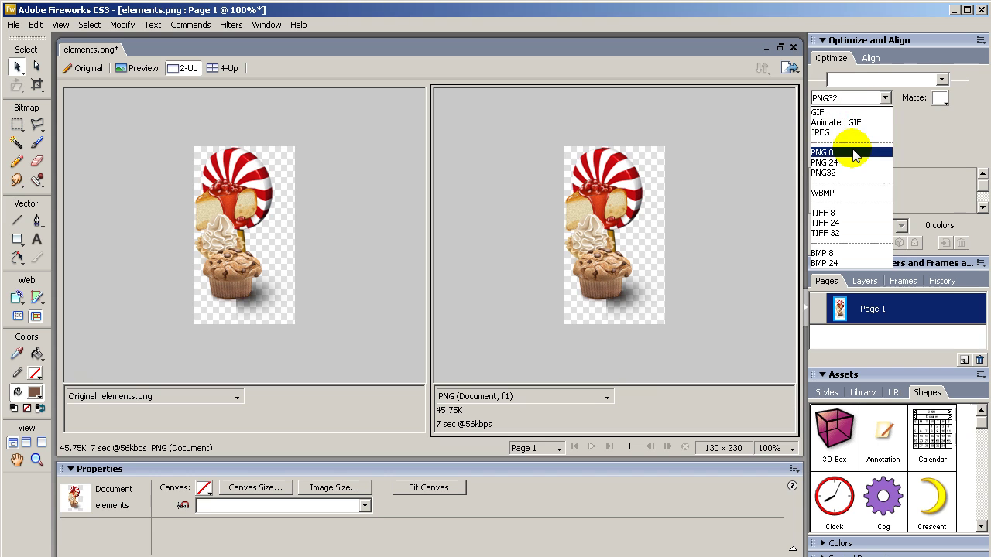
left_click(855, 154)
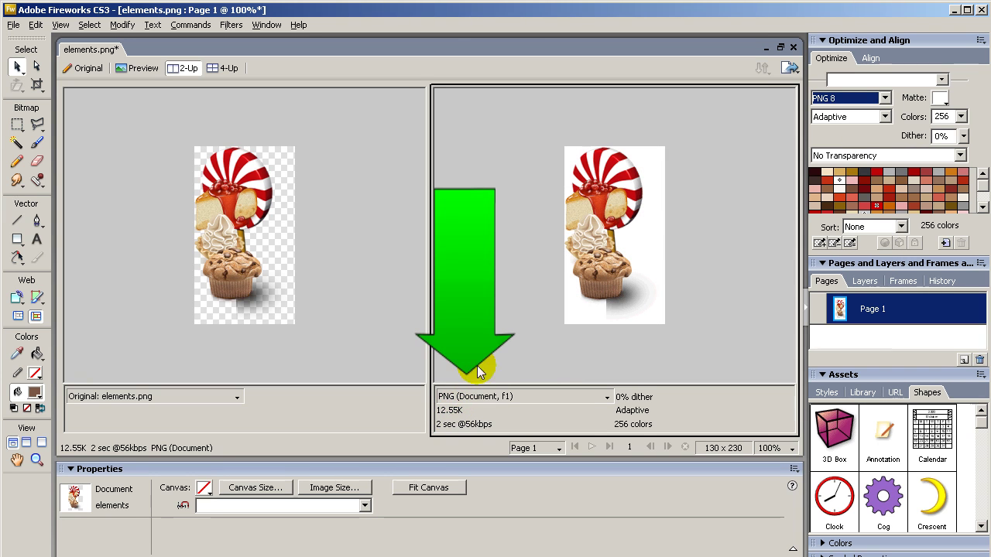
left_click(847, 156)
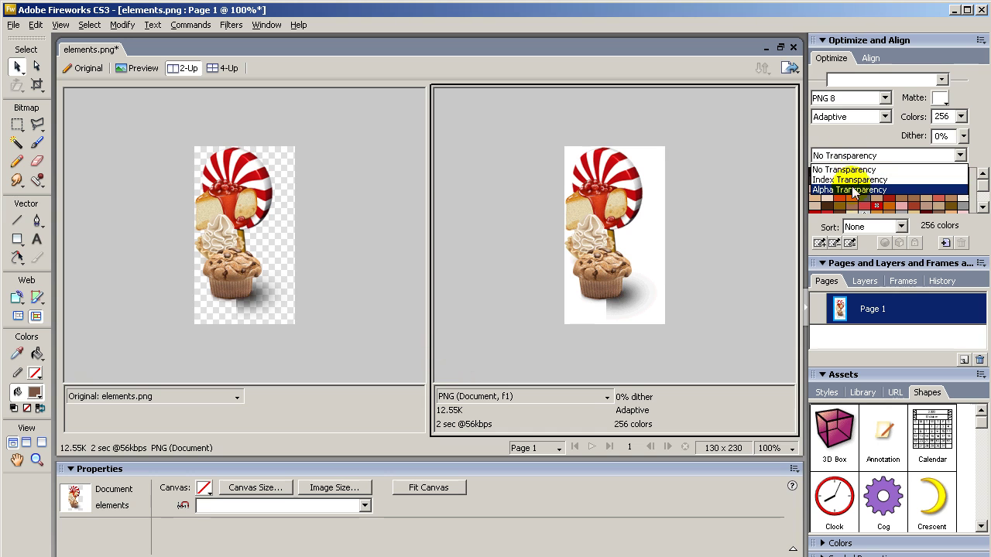
left_click(853, 189)
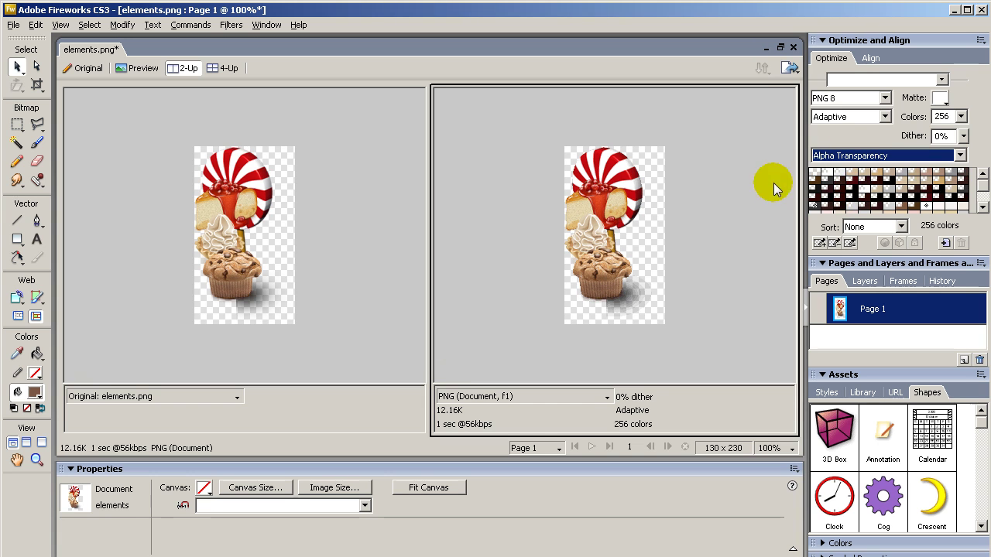
left_click(845, 117)
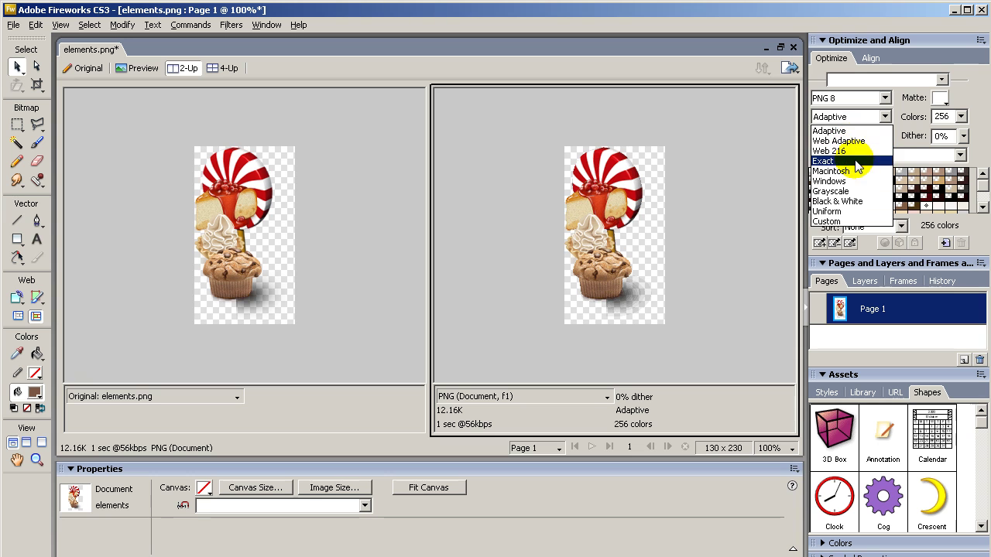
left_click(756, 163)
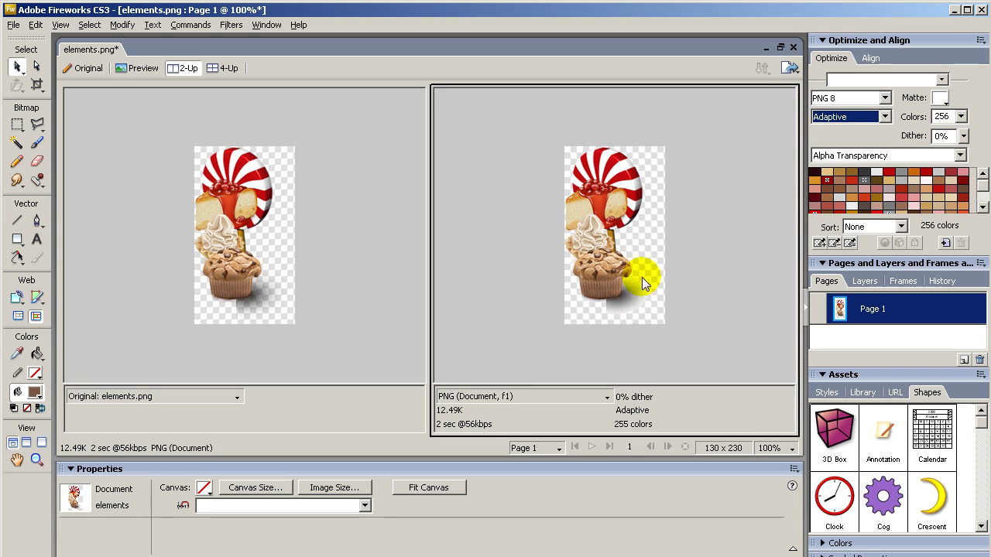
- Switch the export format to PNG32 for comparison and return to PNG 8 with 128 Adaptive colors and Alpha Transparency
left_click(852, 98)
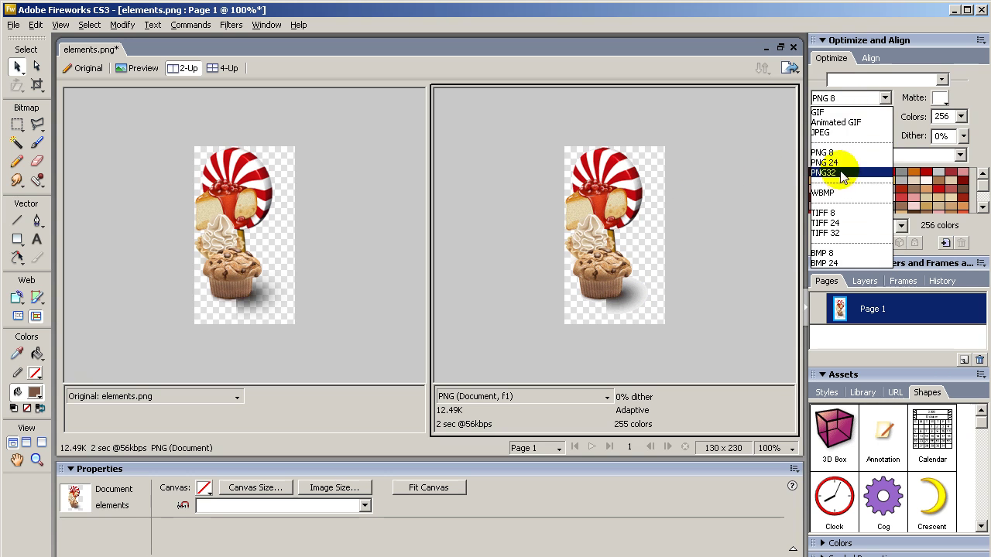
left_click(841, 172)
left_click(844, 98)
left_click(849, 153)
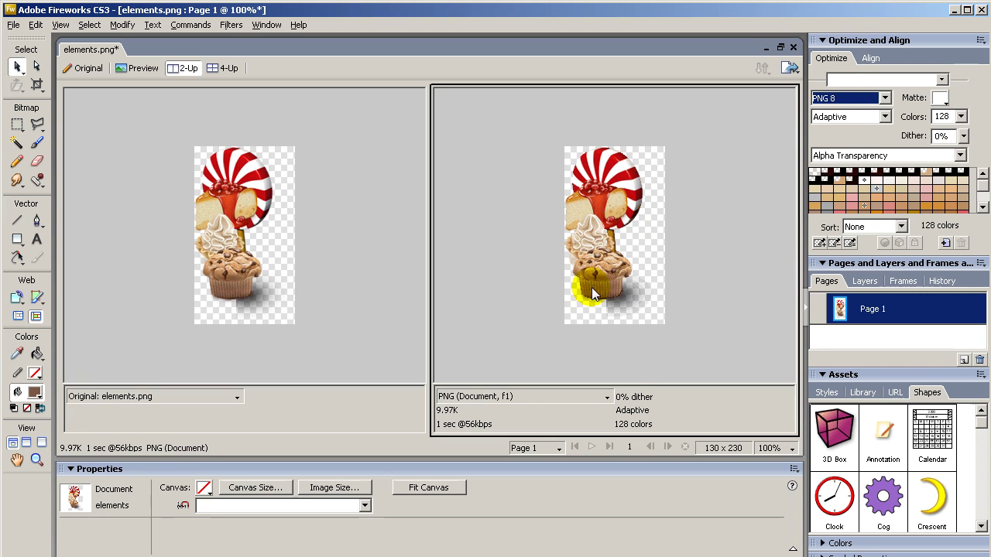
left_click(528, 172)
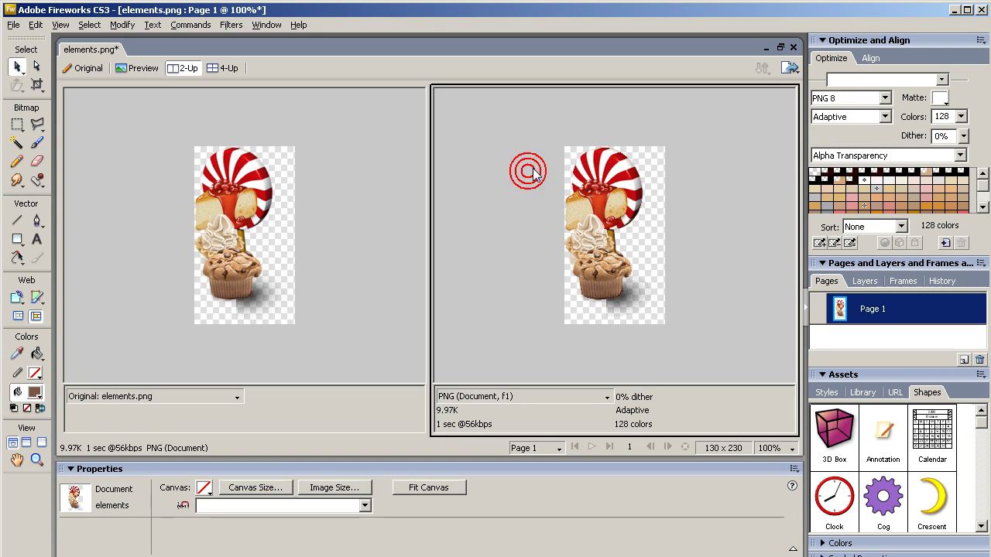
- Export the graphic as images only to the images folder under the name candy-show-left
left_click(13, 25)
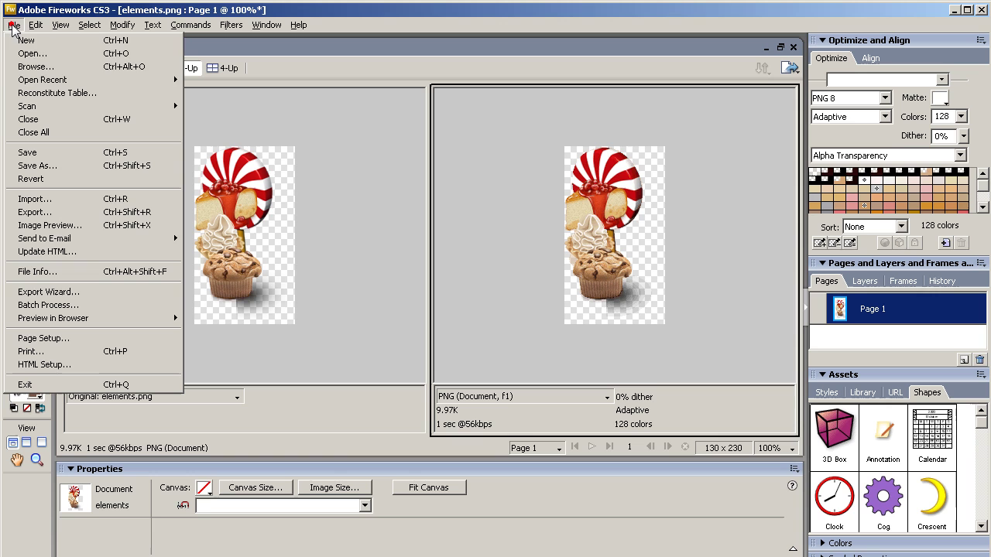
left_click(98, 212)
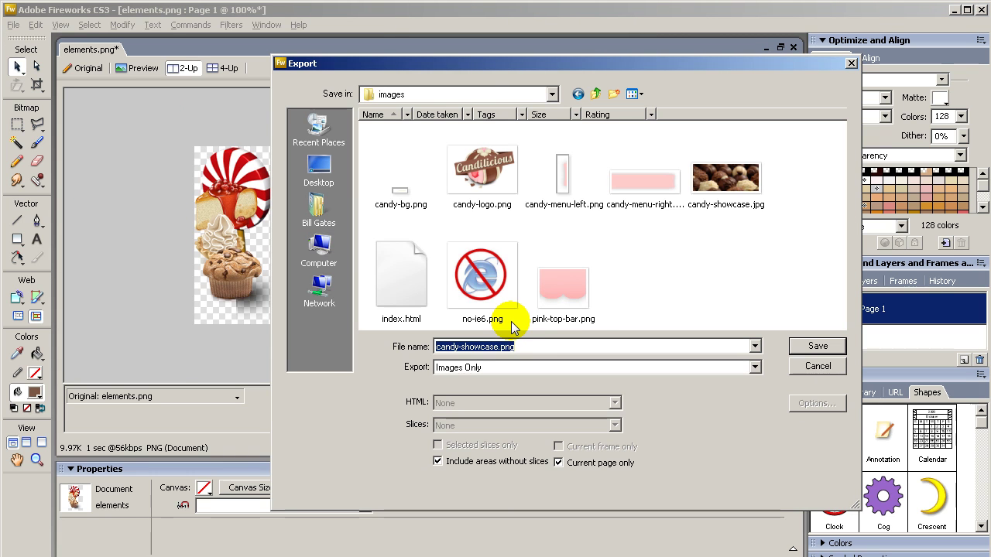
type("candy")
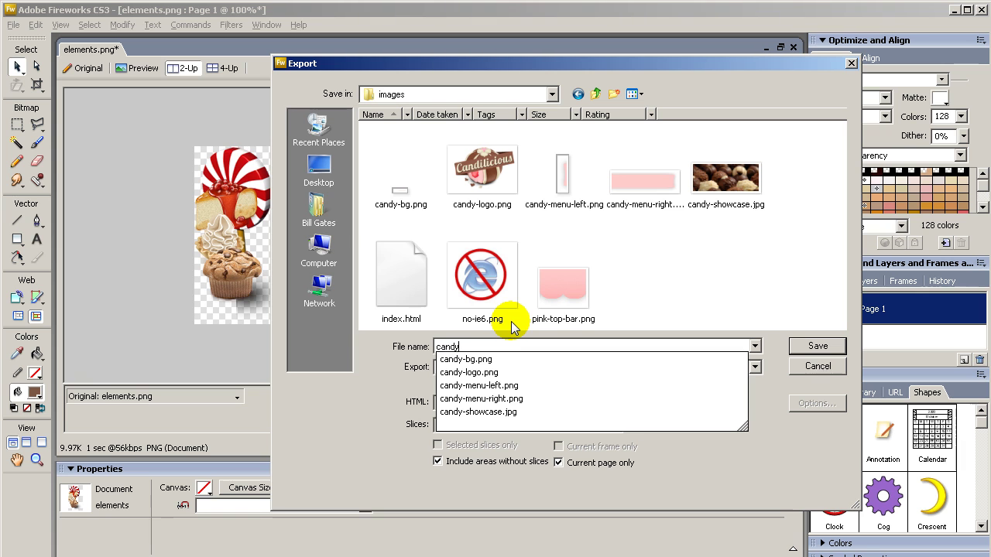
type("-show")
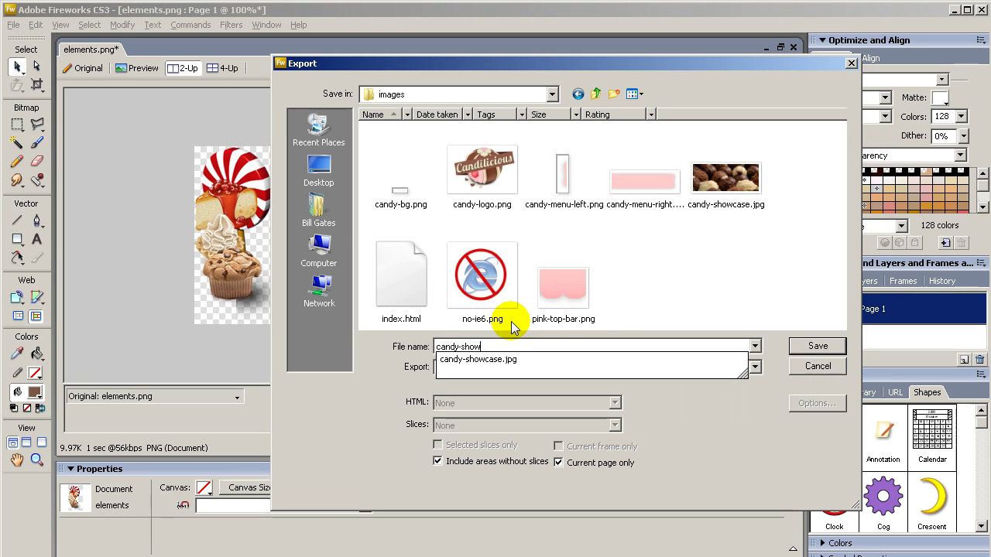
type("-left")
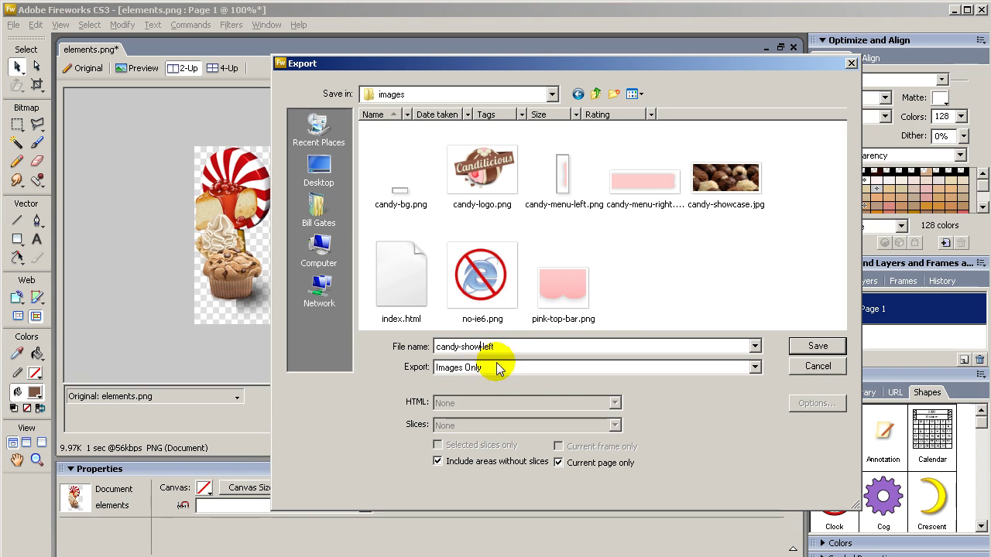
left_click(818, 348)
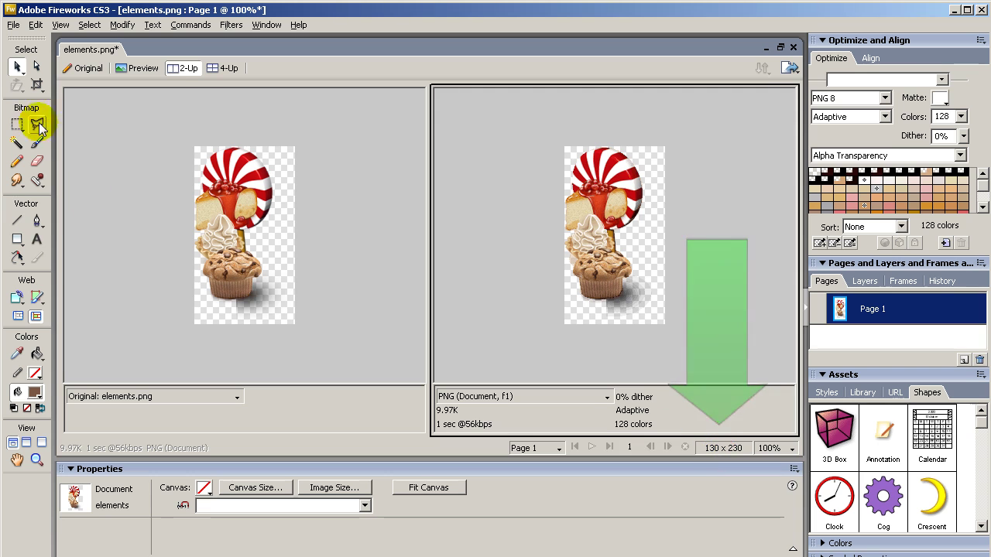
- Undo the recent canvas edits in the Original view and close elements.png without saving changes
left_click(89, 69)
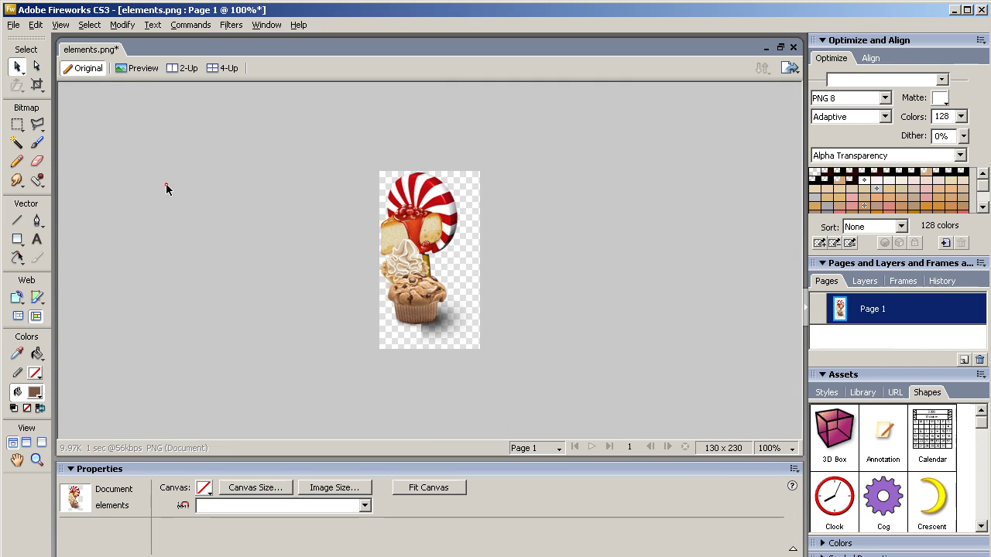
key("ctrl+v")
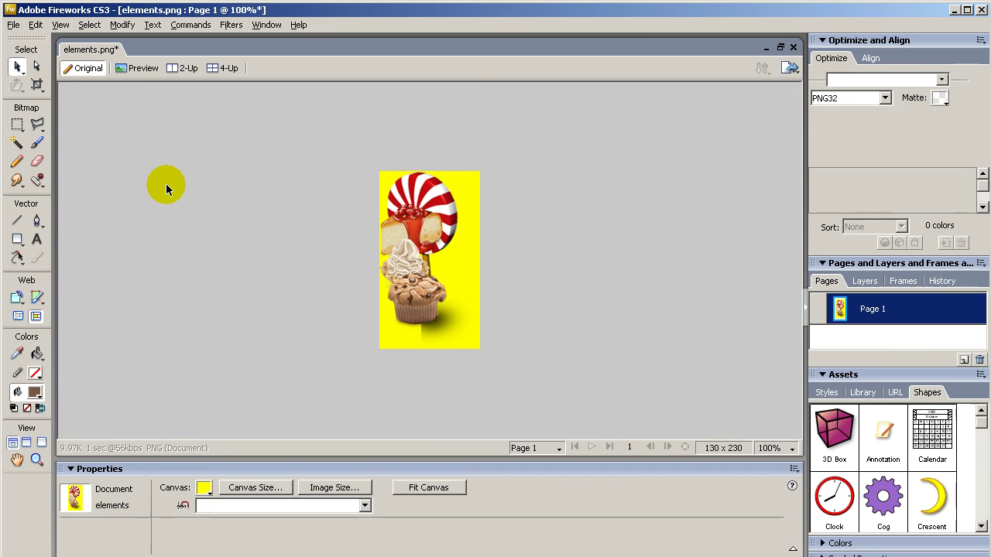
key("ctrl+e")
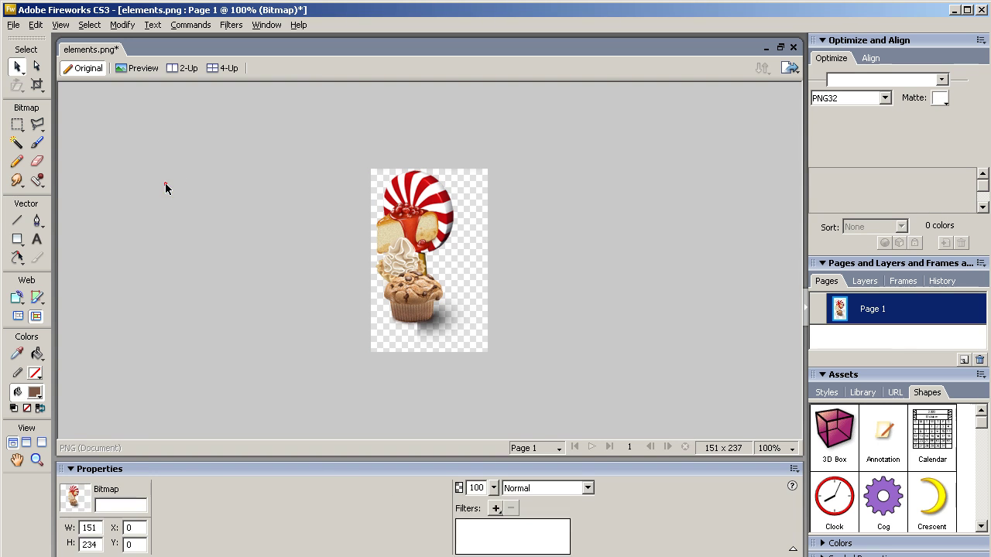
left_click(793, 47)
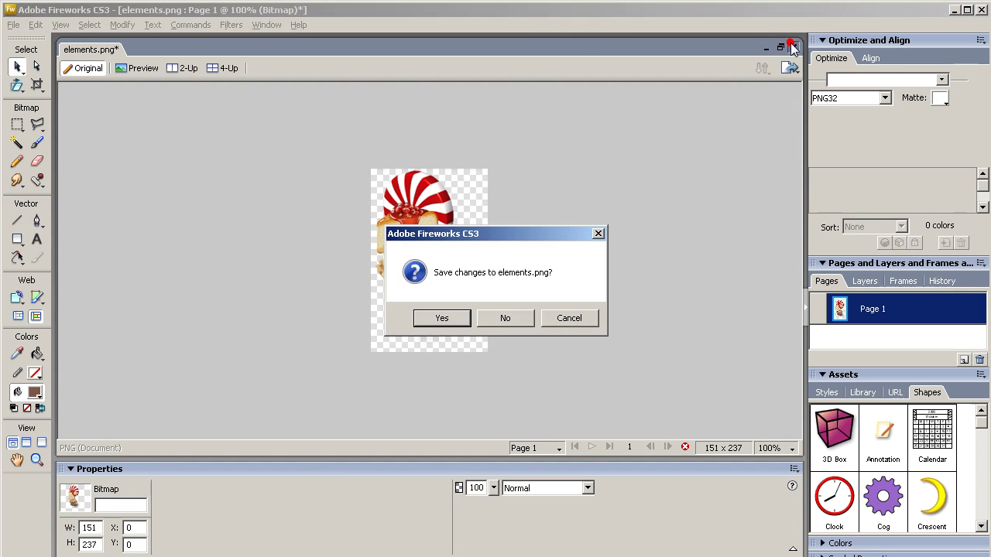
left_click(524, 323)
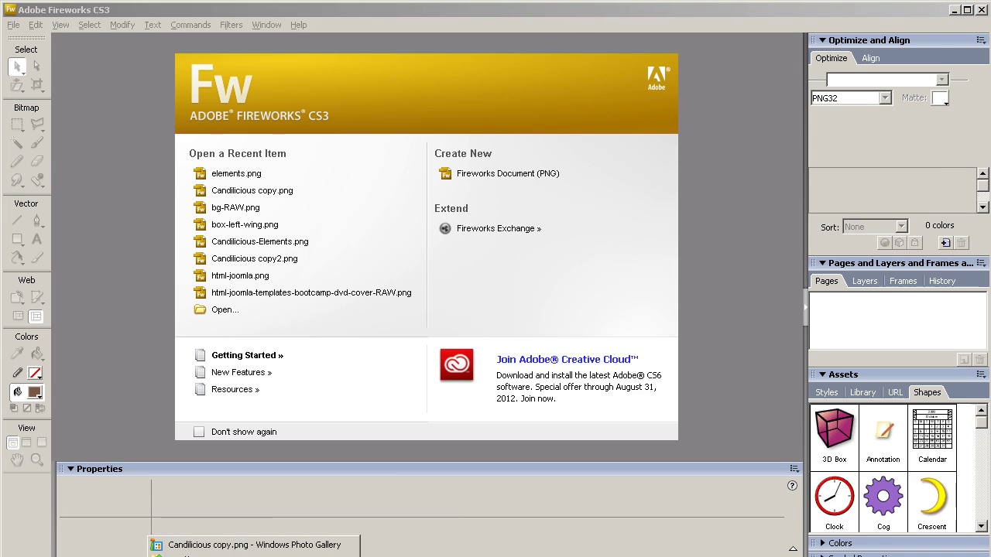
- Switch to Windows Explorer, reopen elements.png from the candilicious folder in Fireworks, and activate the Zoom tool
key("alt+Tab")
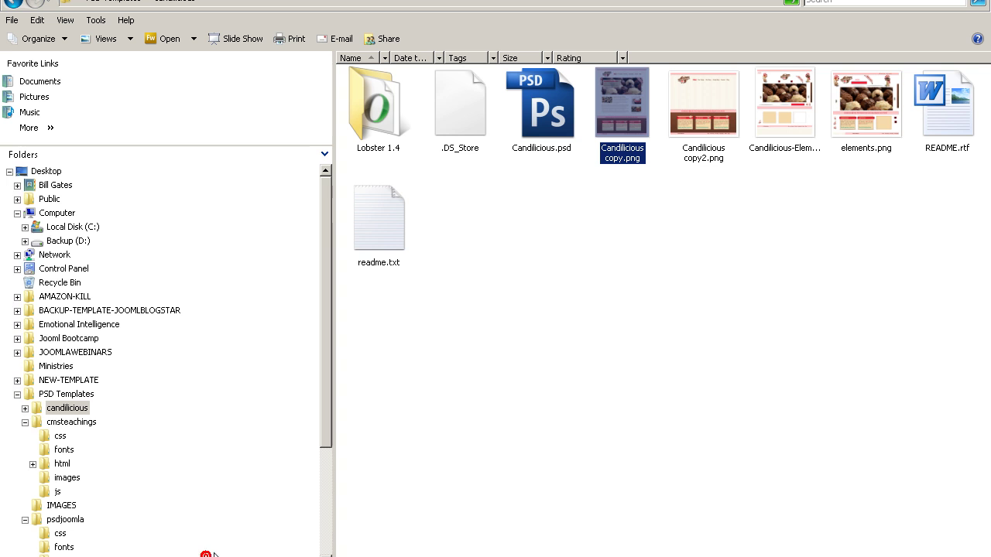
left_click(844, 112)
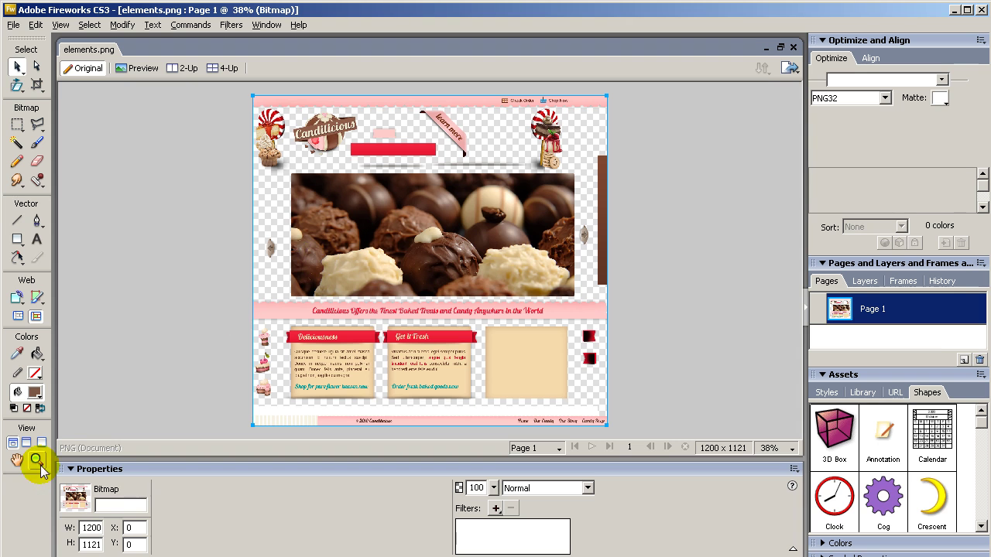
left_click(39, 463)
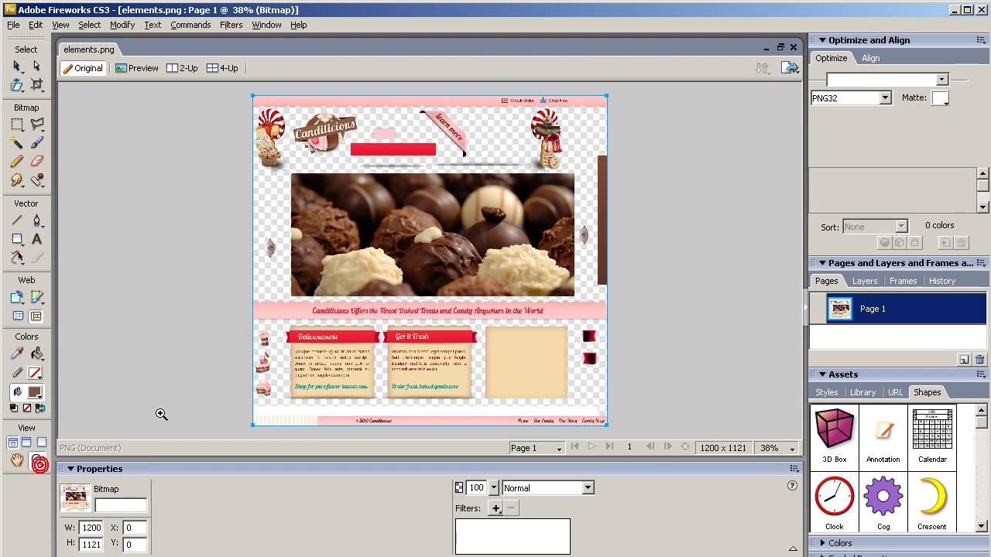
- Crop the image to the lollipop, cake and cookies graphic beside the learn more ribbon, about 162 x 230 pixels
left_click_drag(517, 91, 585, 183)
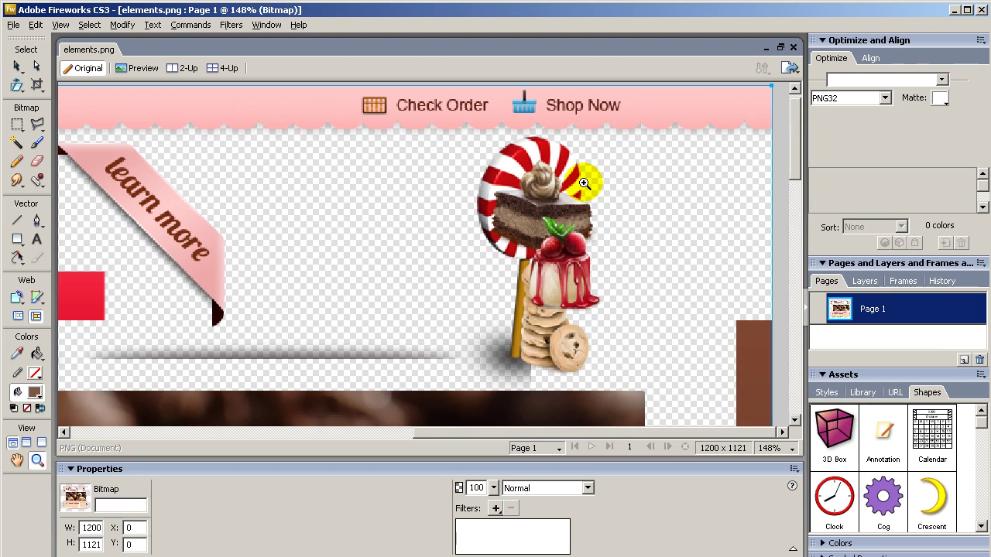
left_click(38, 87)
left_click_drag(454, 138, 640, 396)
left_click_drag(545, 137, 545, 131)
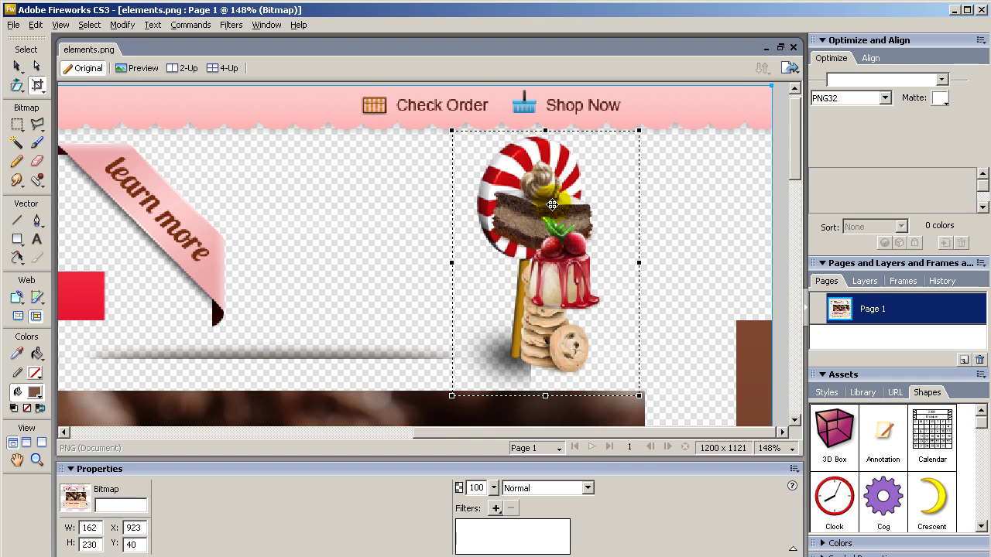
double_click(552, 204)
- Fit the whole cropped graphic in view and set the canvas color to yellow #FFFF00
left_click(36, 462)
right_click(291, 259)
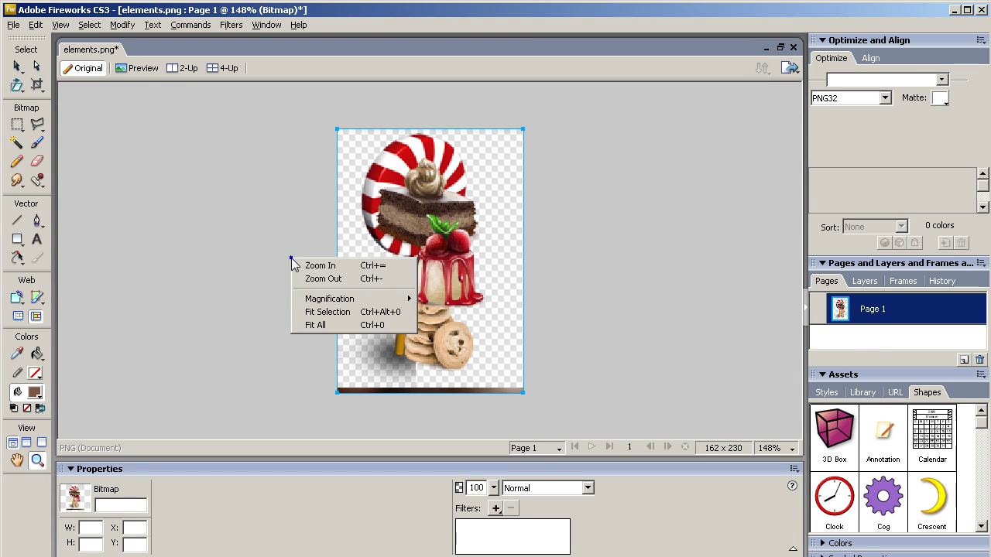
left_click(331, 325)
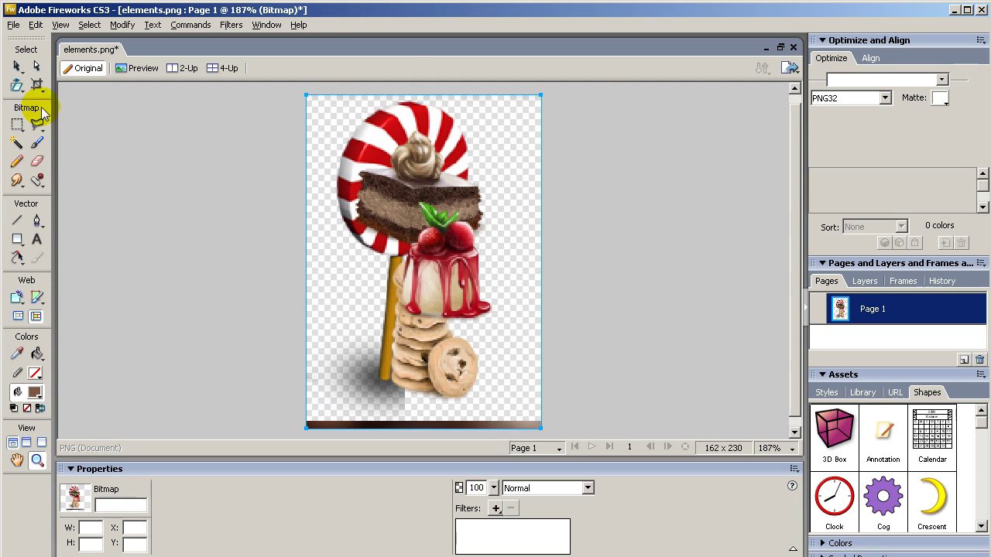
left_click(15, 69)
left_click(36, 82)
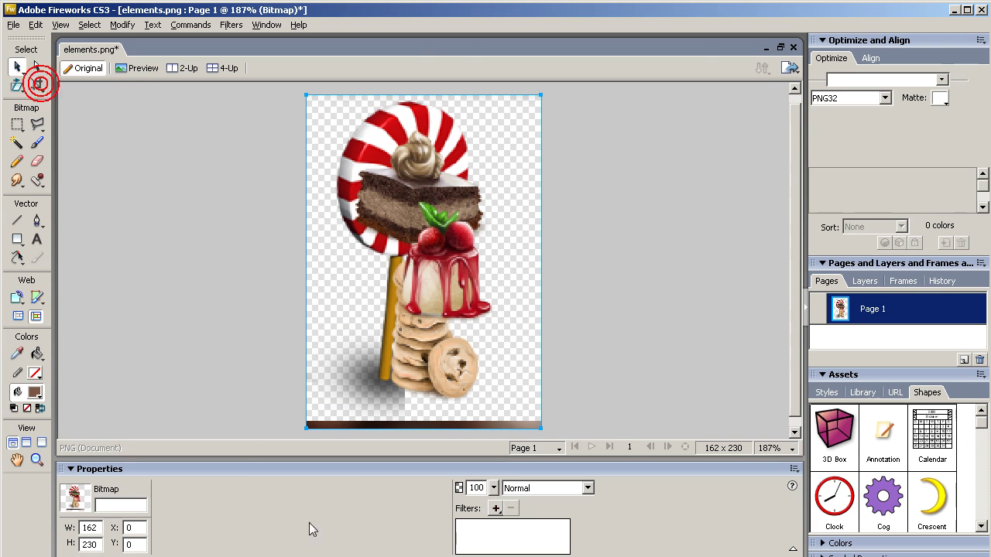
left_click(194, 261)
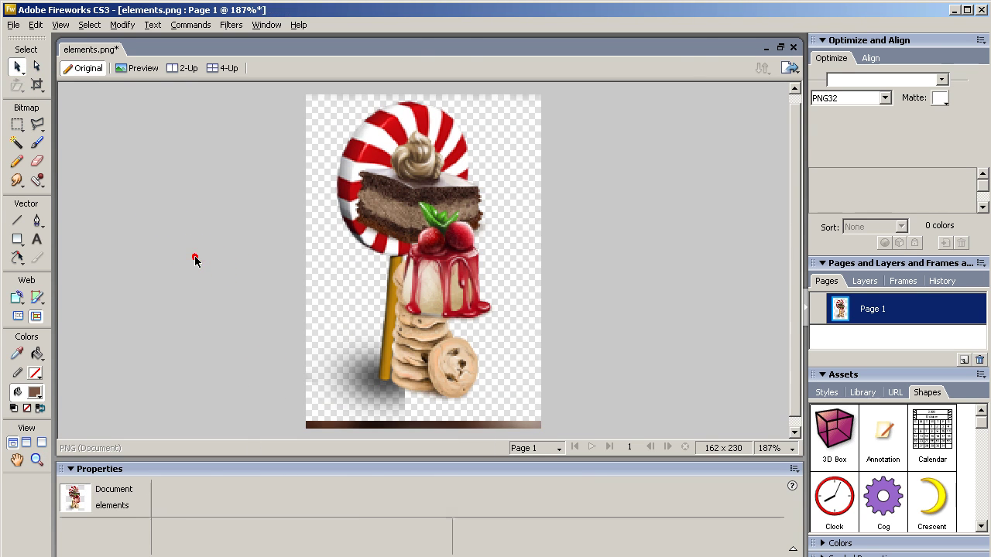
left_click(204, 489)
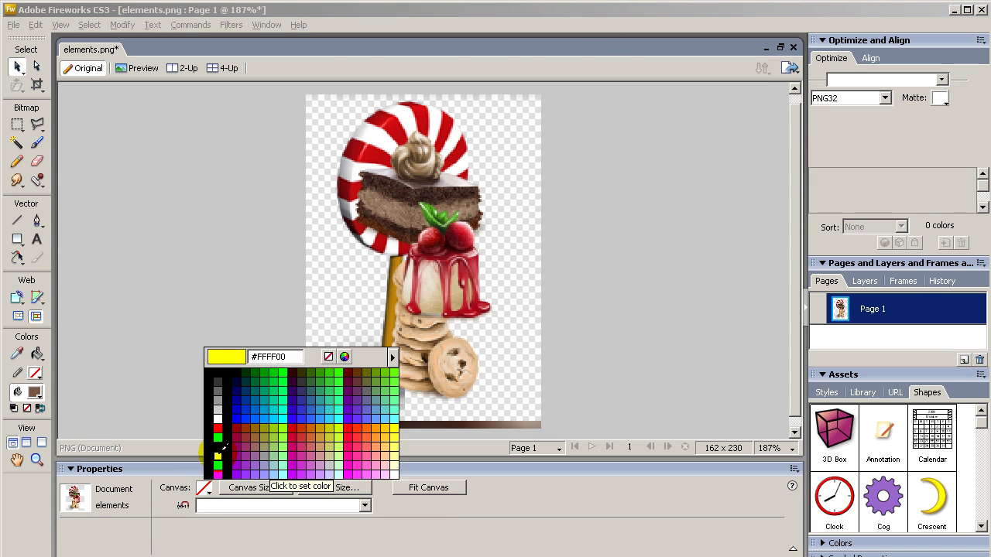
left_click(218, 455)
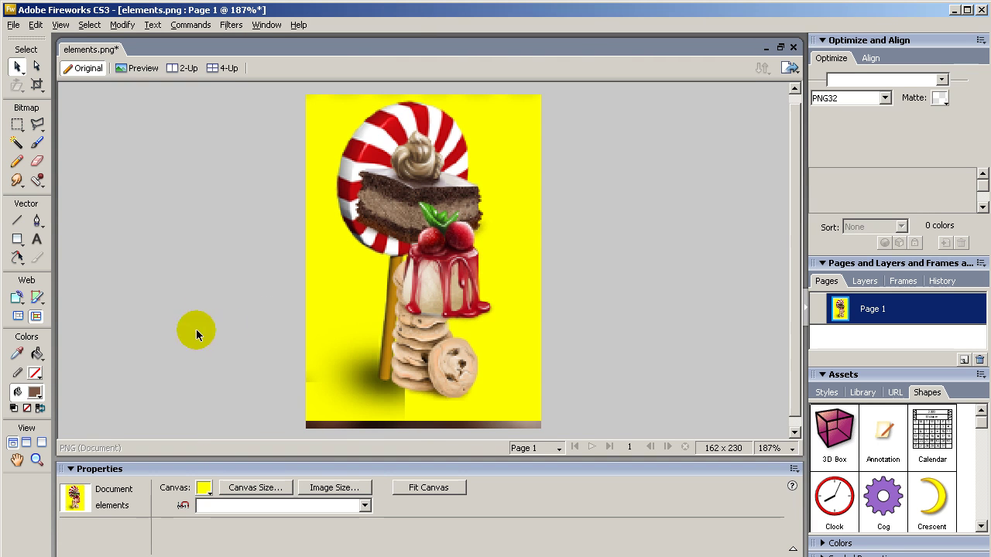
- Erase the dark brown strip along the graphic's bottom edge with a square eraser of size 22
left_click(36, 161)
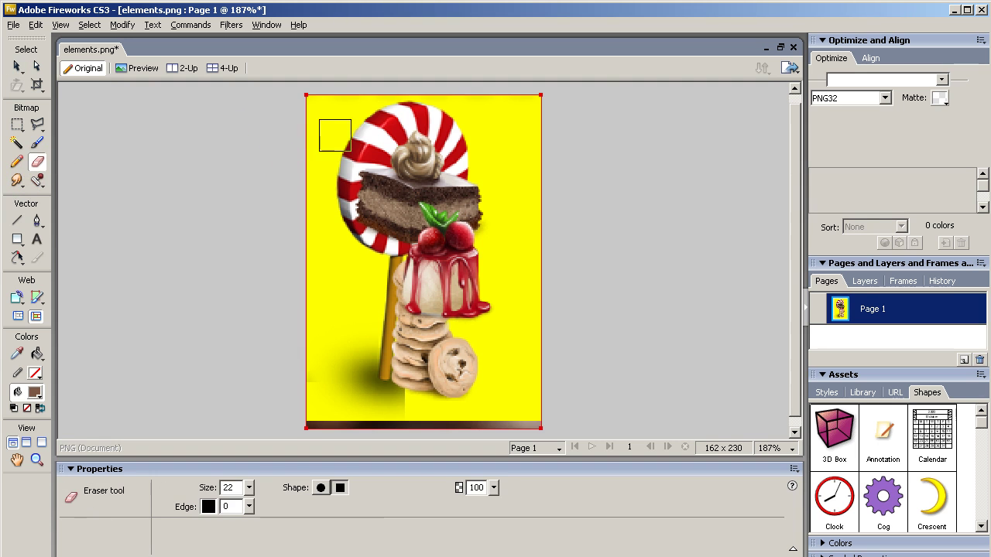
left_click(37, 461)
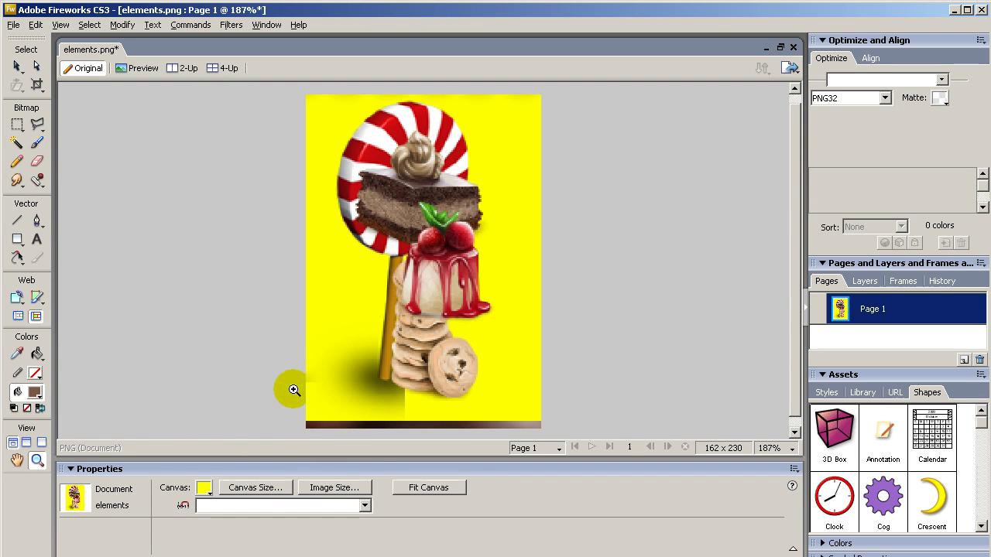
left_click_drag(486, 432, 528, 428)
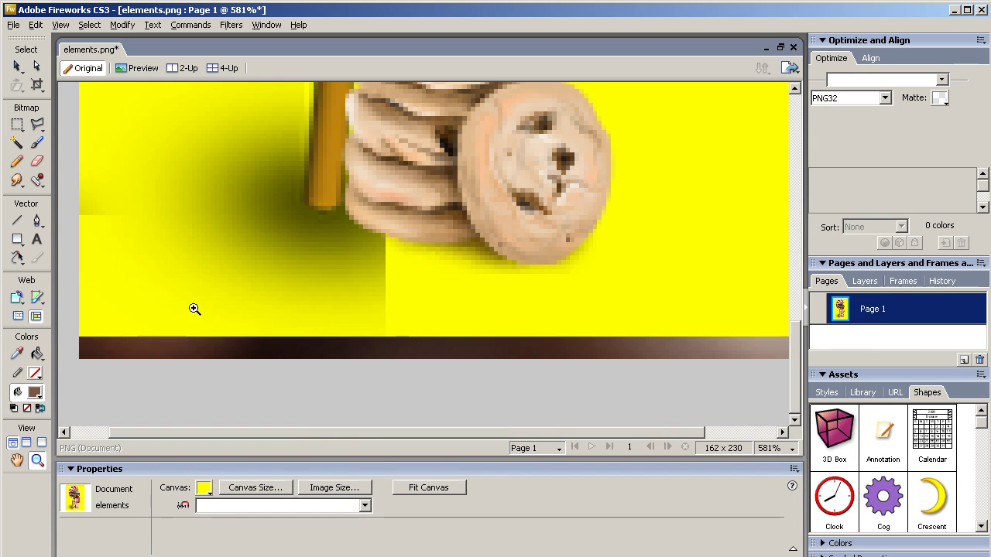
left_click(37, 162)
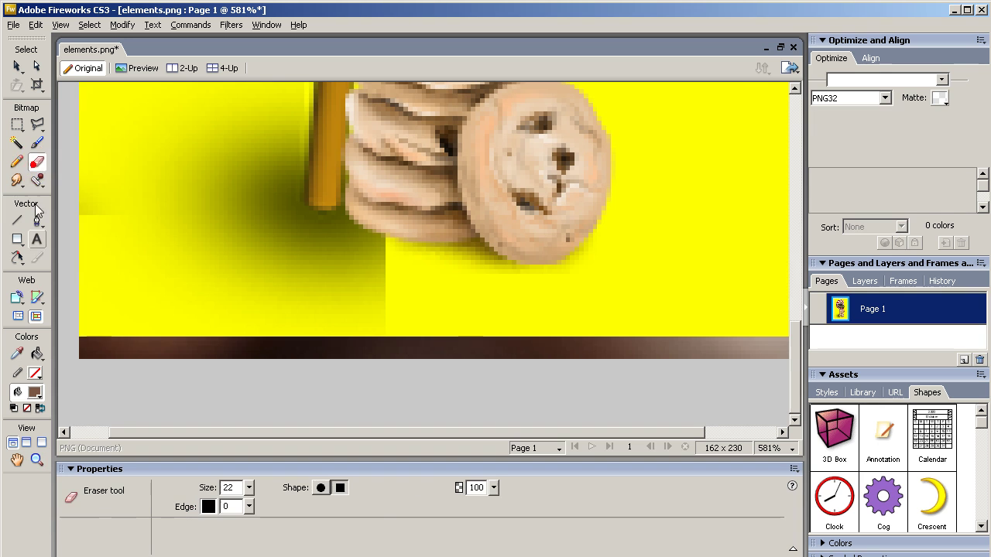
left_click(79, 350)
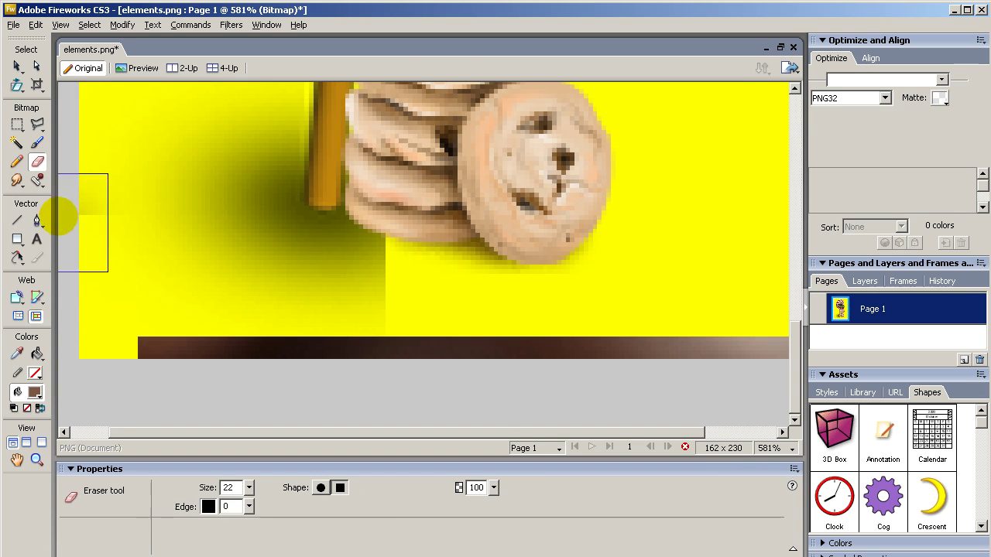
mouse_move(126, 388)
left_mouse_down()
mouse_move(346, 383)
mouse_move(438, 400)
mouse_move(460, 392)
mouse_move(439, 367)
mouse_move(545, 374)
mouse_move(774, 357)
left_mouse_up()
mouse_move(662, 432)
left_mouse_down()
mouse_move(763, 440)
mouse_move(508, 442)
mouse_move(294, 427)
mouse_move(137, 311)
left_mouse_up()
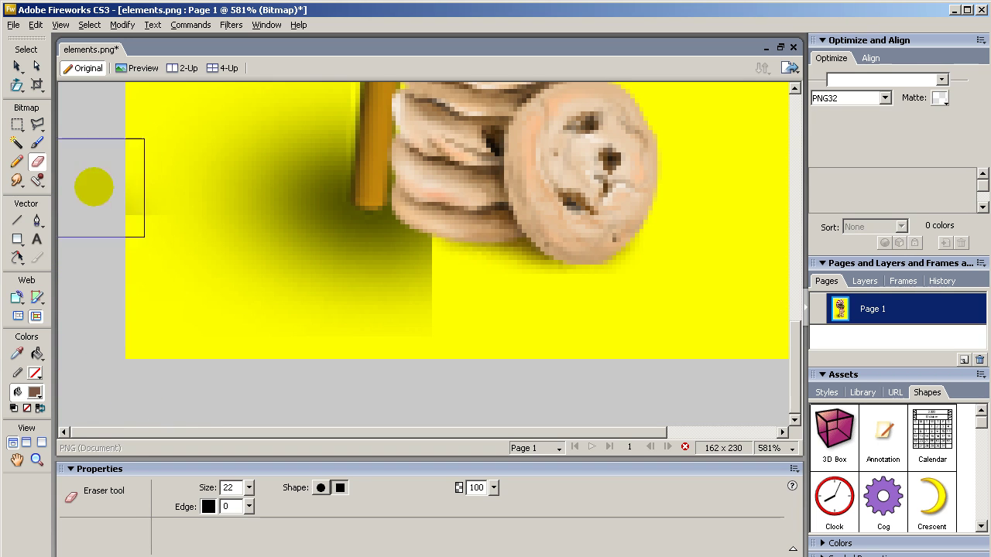
- Erase the abrupt shadow edge on the graphic's left side with a round eraser, size 29 and edge softness 100
left_click(321, 491)
left_click_drag(249, 489, 258, 493)
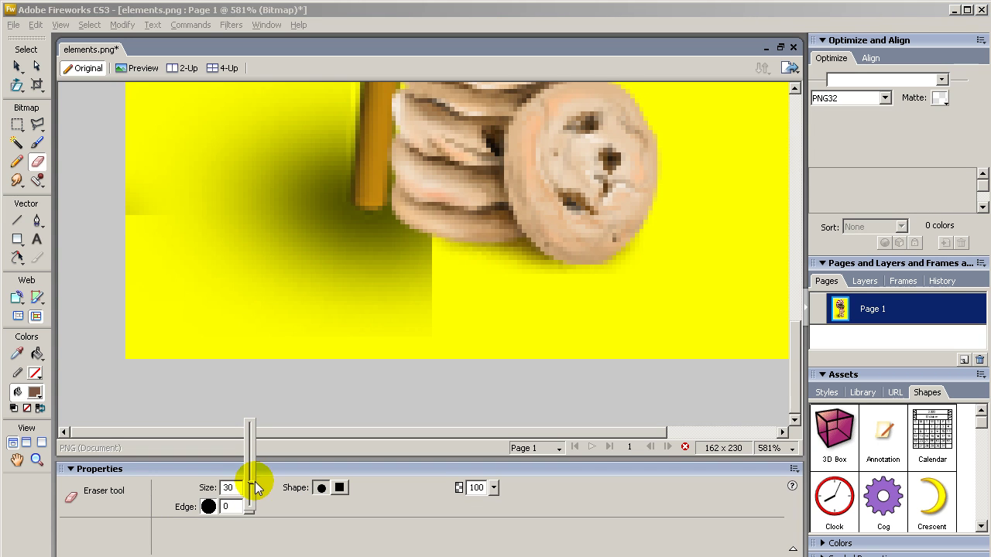
left_click_drag(250, 507, 251, 470)
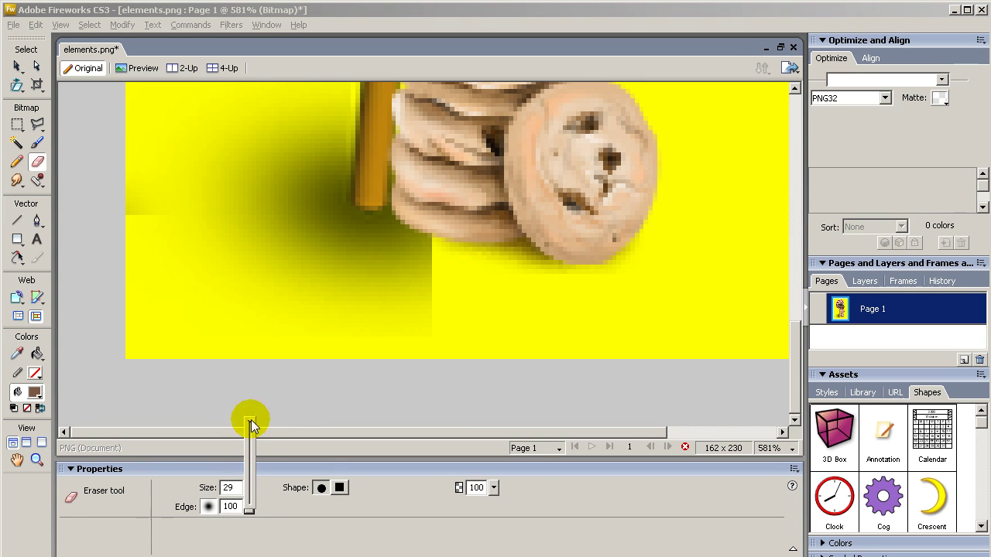
left_click_drag(250, 424, 243, 413)
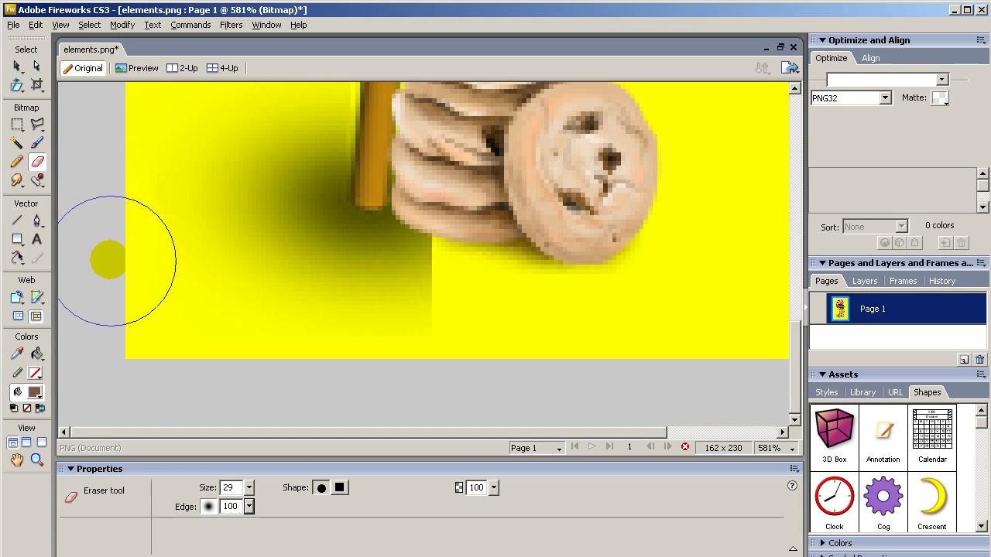
- Erase the faint residue along the graphic's top edge with a square eraser, size 29 and edge softness 0
scroll(72, 299, "up", 6)
scroll(73, 308, "up", 5)
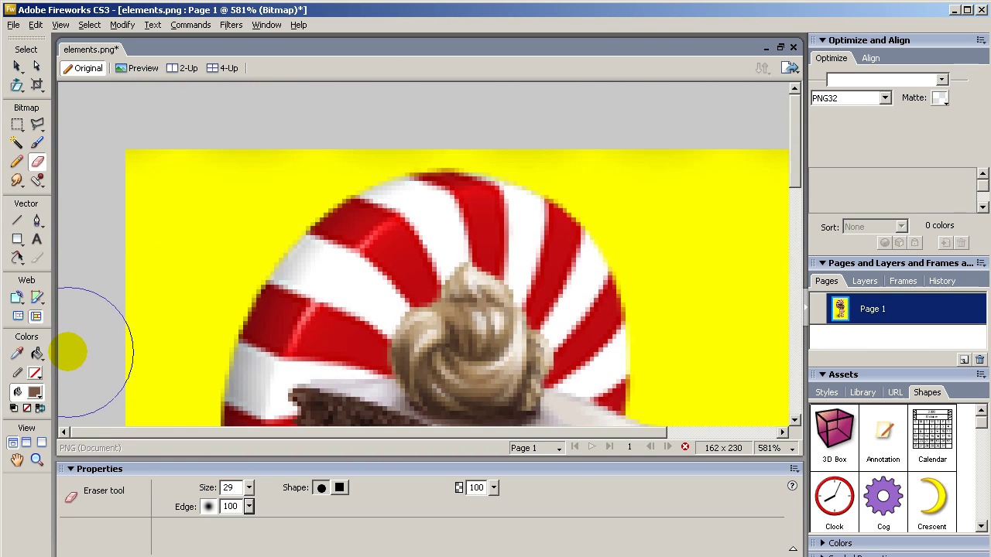
left_click(336, 488)
left_click(249, 506)
left_click_drag(253, 484, 251, 542)
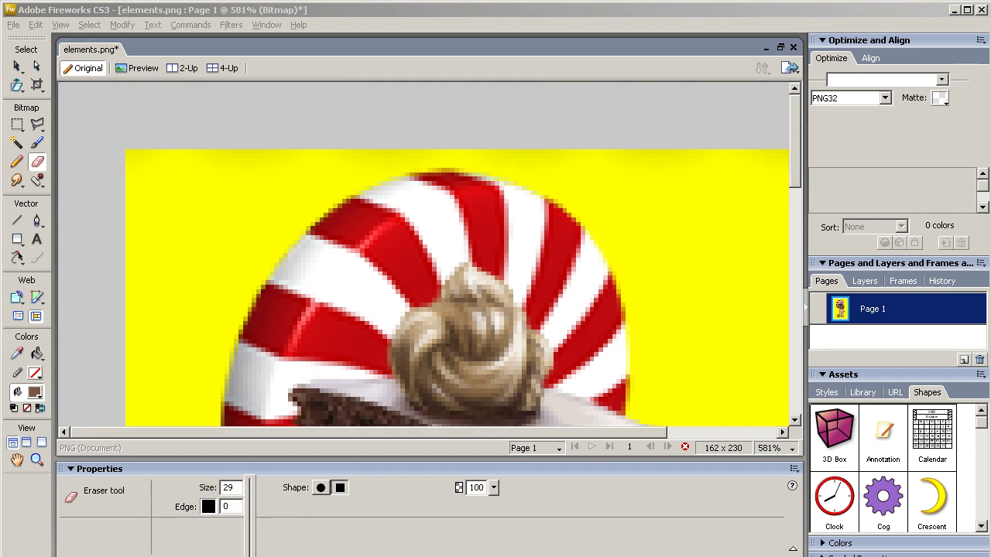
left_click(151, 136)
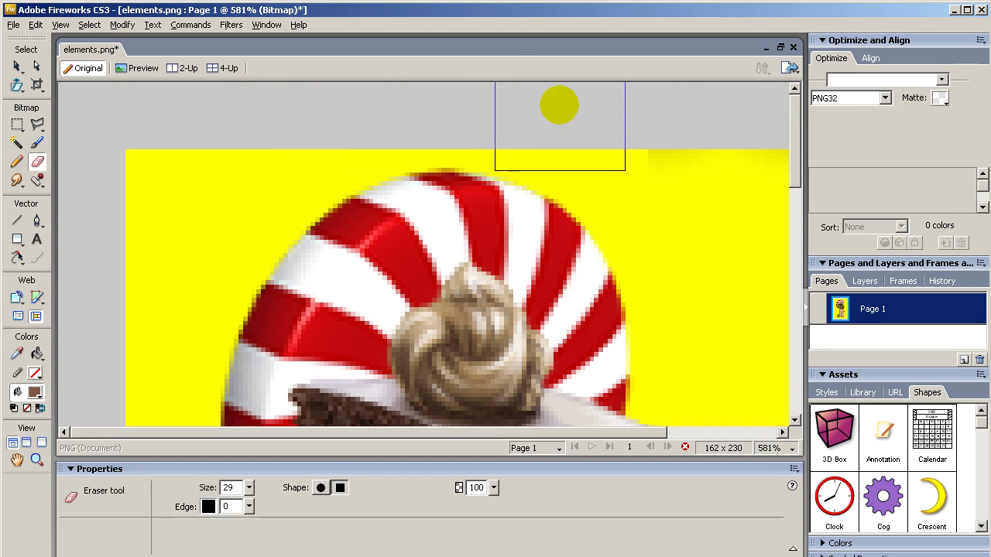
left_click_drag(449, 432, 561, 432)
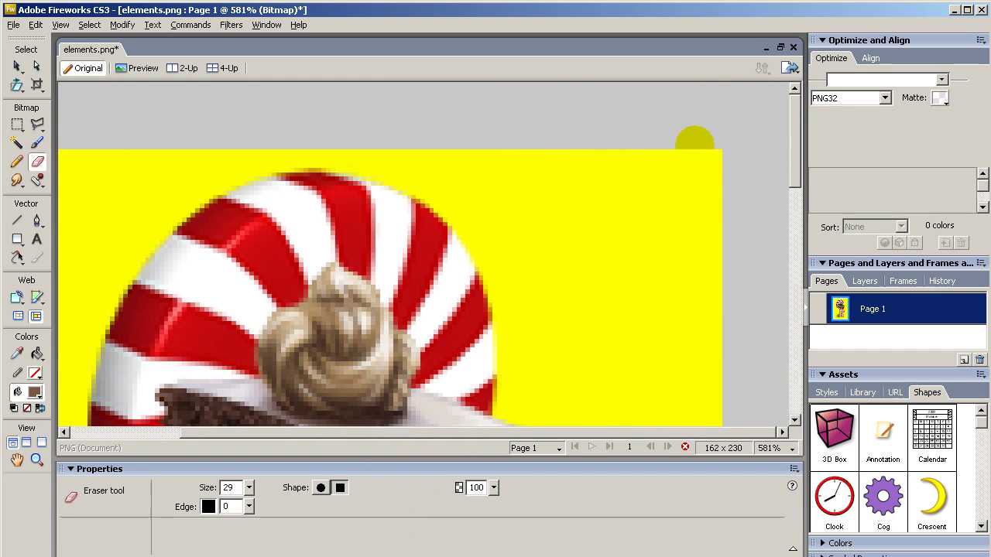
- Crop the empty right side off the graphic, reducing the image to 130 x 230 pixels
left_click(38, 460)
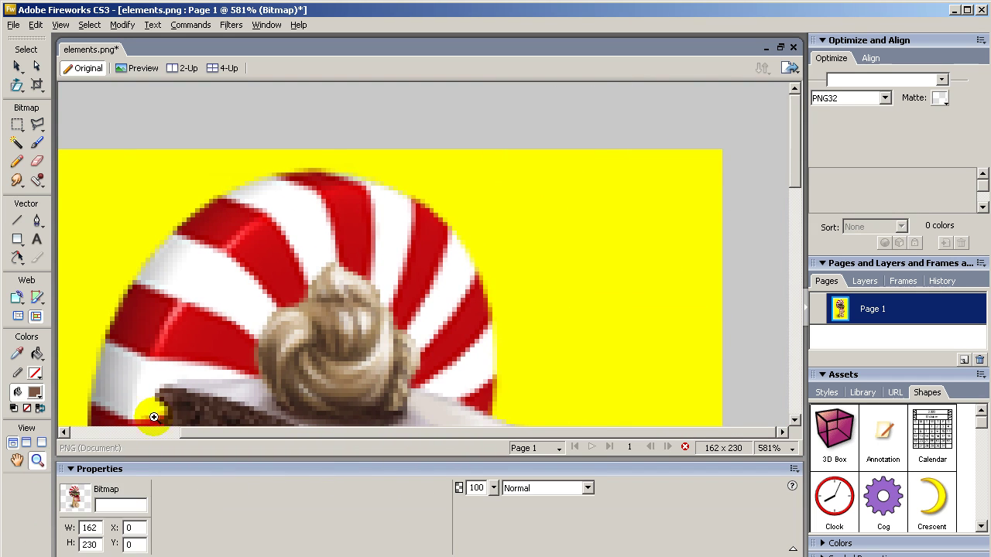
right_click(318, 163)
left_click(343, 231)
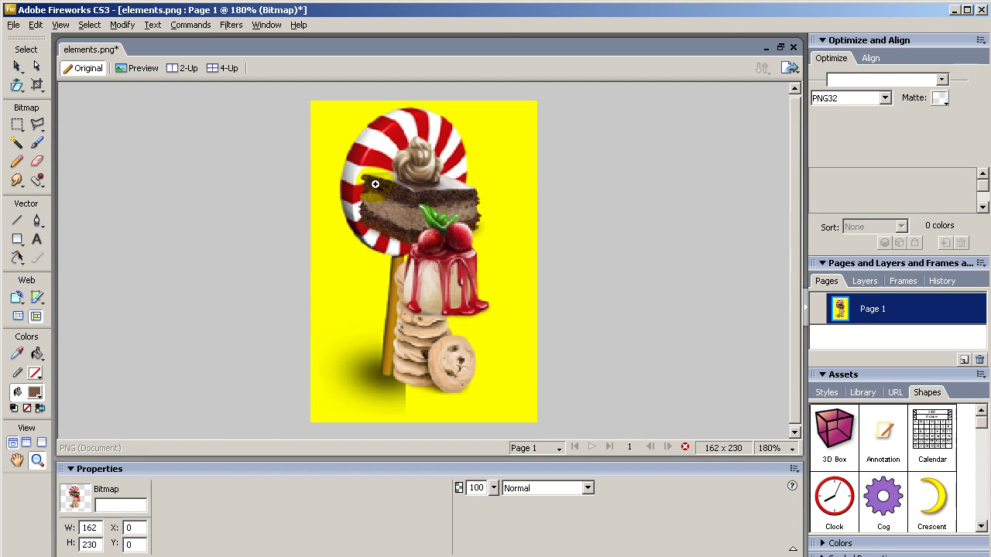
left_click(37, 87)
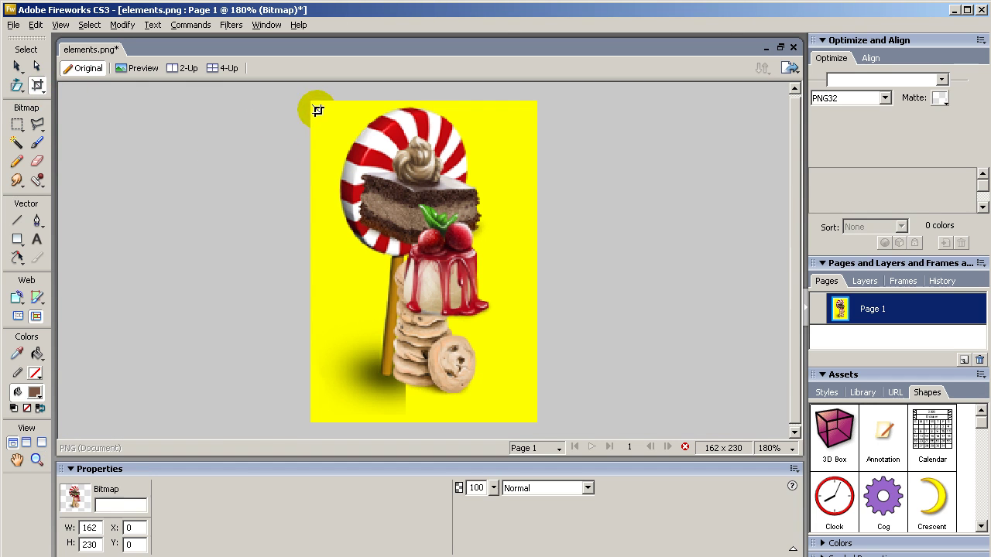
mouse_move(311, 106)
left_mouse_down()
mouse_move(438, 128)
mouse_move(538, 349)
mouse_move(539, 423)
left_mouse_up()
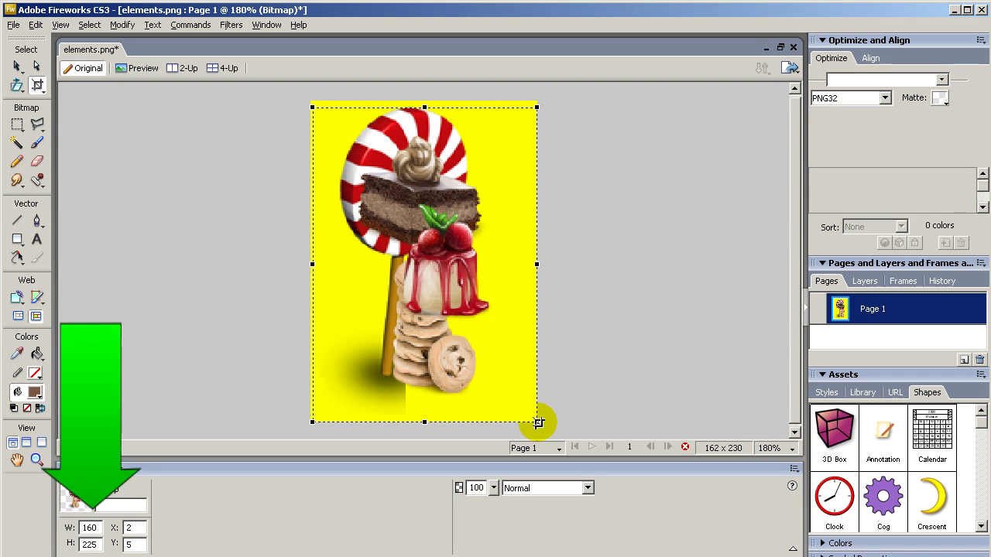
left_click_drag(424, 107, 424, 102)
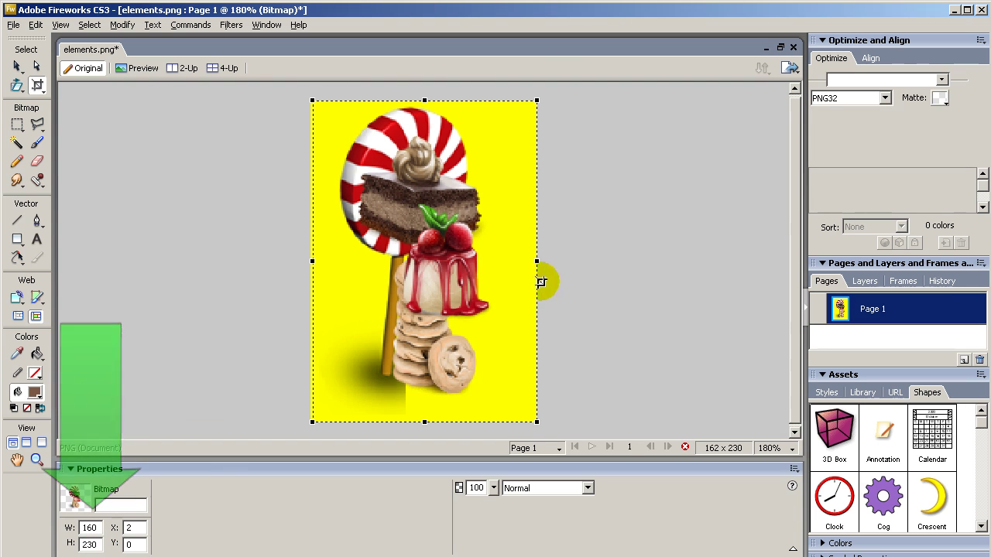
left_click_drag(536, 260, 496, 260)
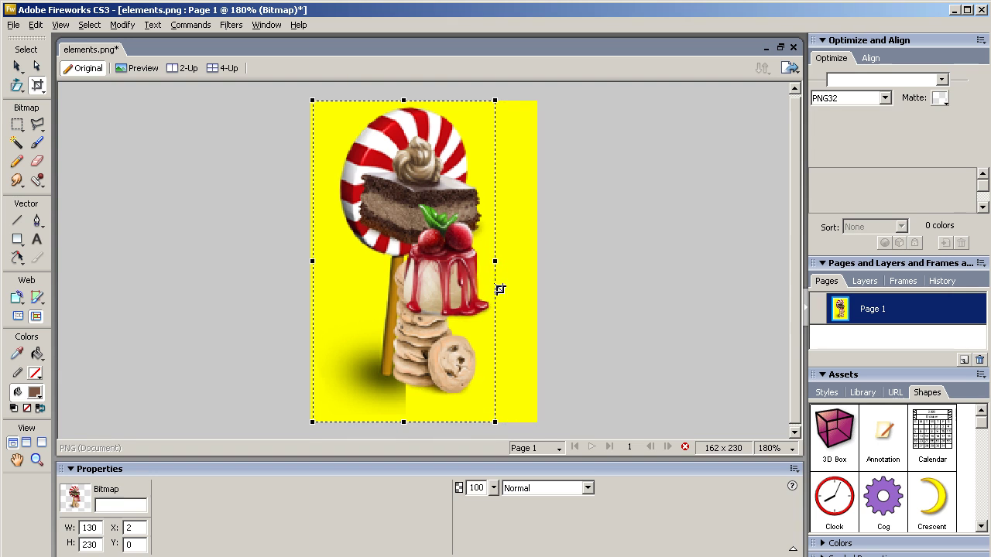
double_click(442, 252)
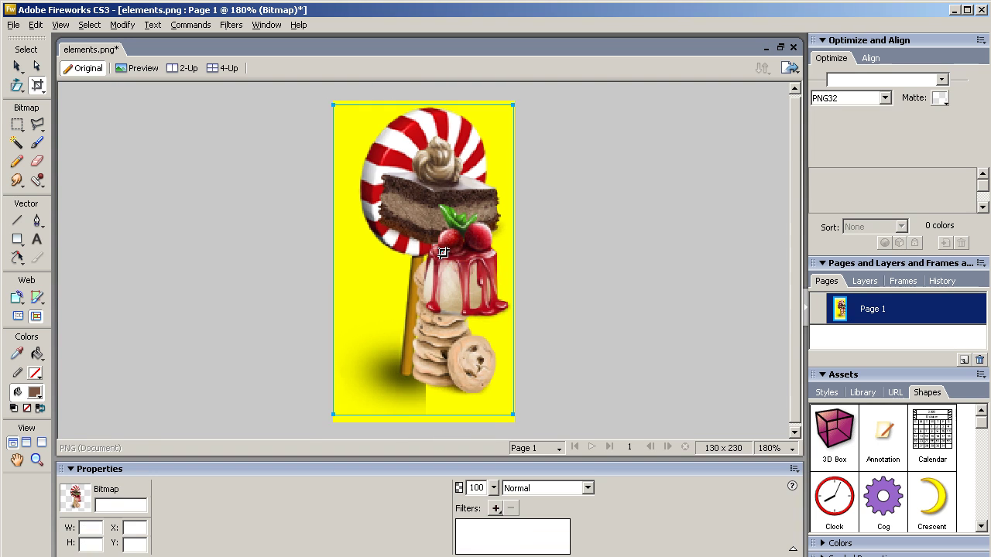
- Deselect the bitmap and set the canvas color back to transparent
left_click(17, 66)
left_click(41, 81)
left_click(163, 156)
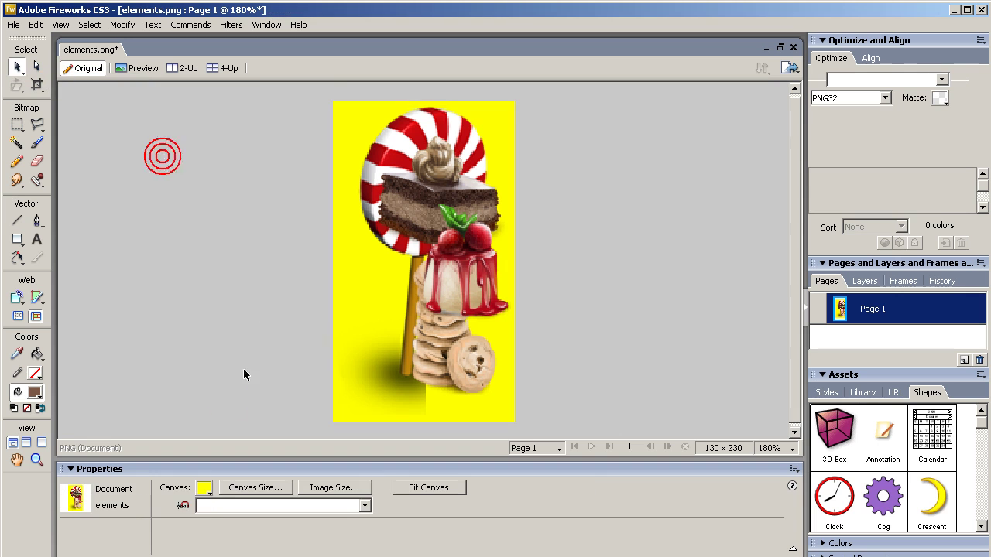
left_click(204, 488)
left_click(328, 357)
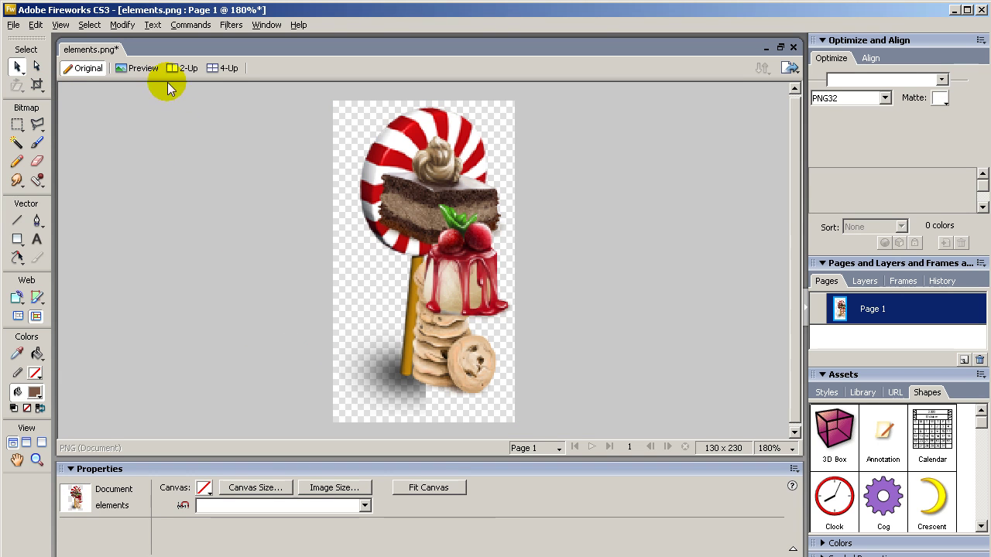
- Compare original and export in the 2-Up view and set the export format to PNG 8 with Alpha Transparency
left_click(186, 68)
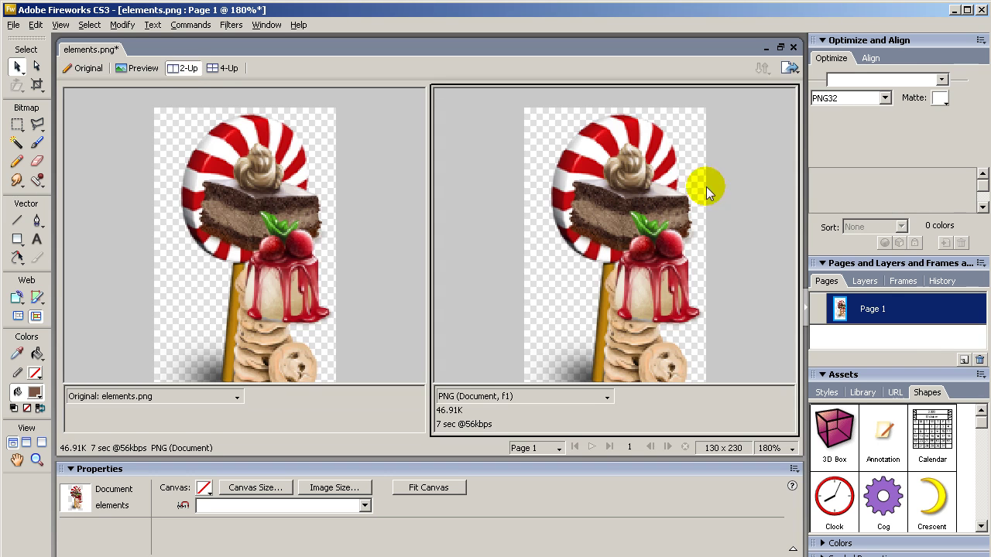
left_click(847, 99)
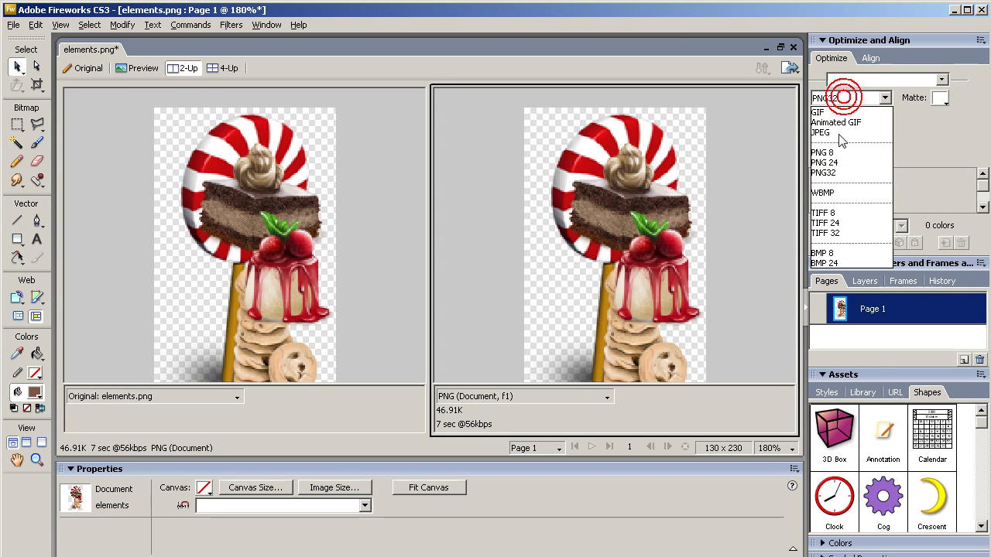
left_click(838, 153)
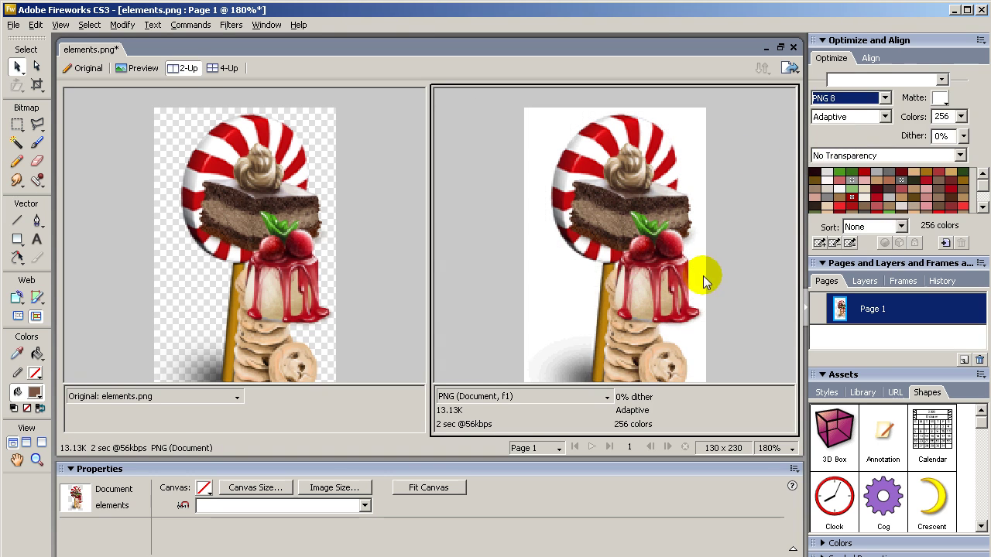
left_click(840, 155)
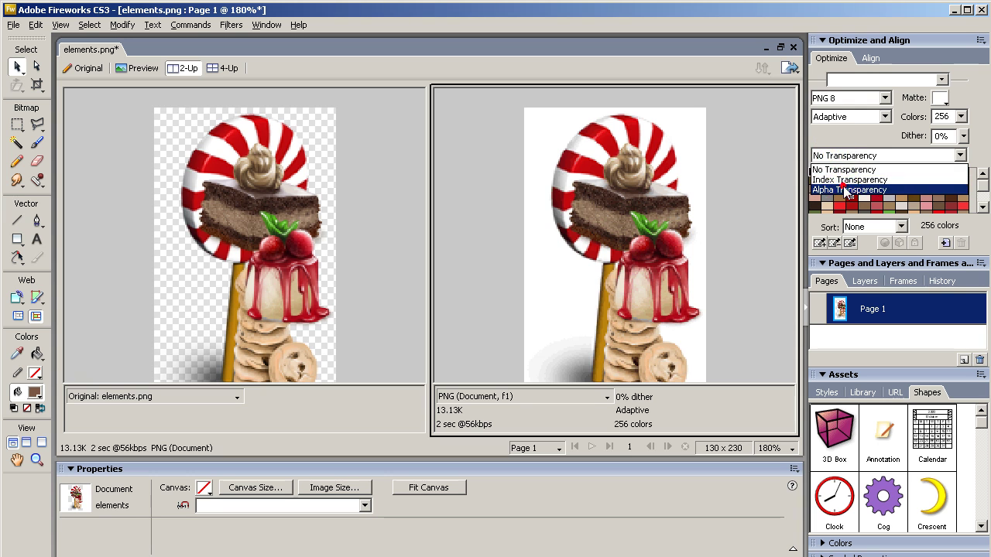
left_click(848, 190)
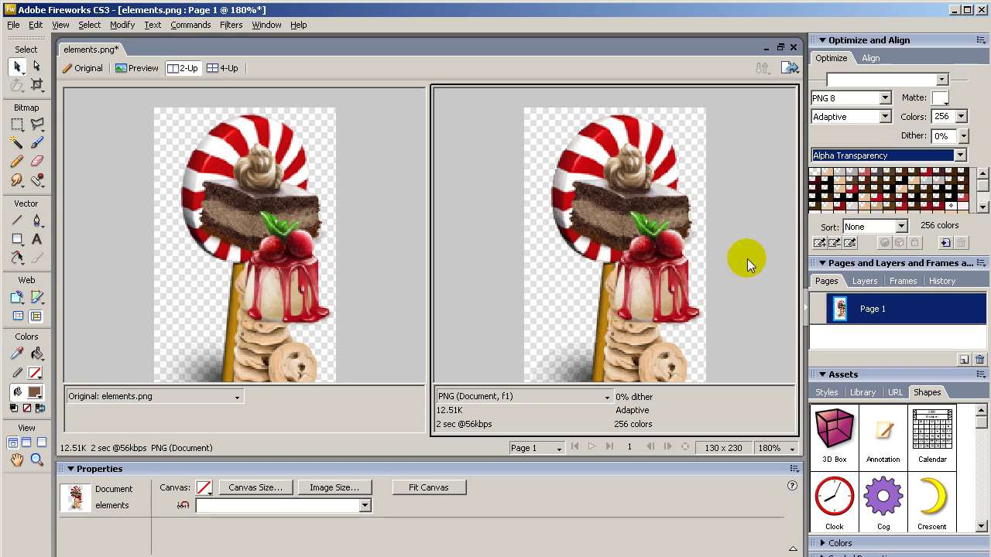
- Export the optimized lollipop, cake and cookies graphic to the images folder as candy-show-right, images only
scroll(732, 259, "down", 3)
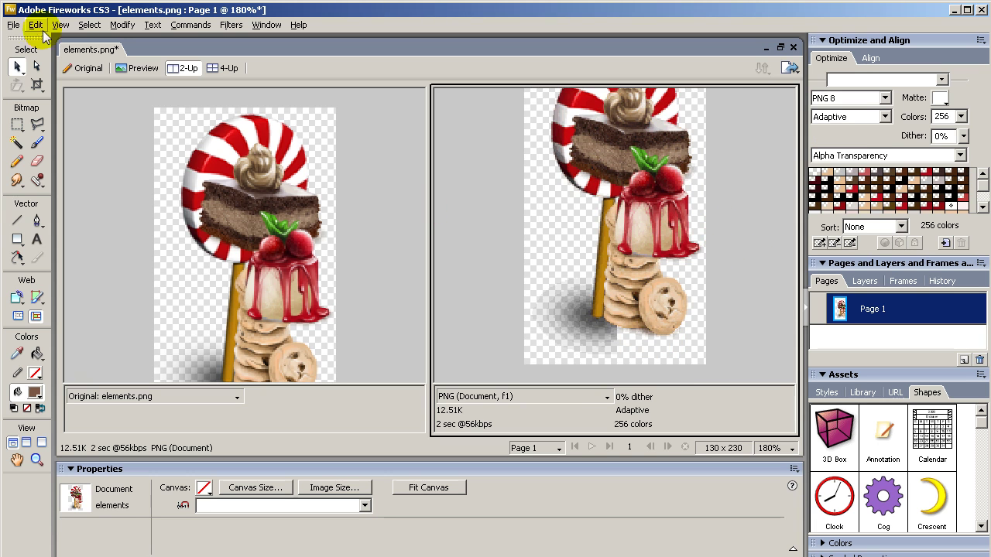
left_click(13, 25)
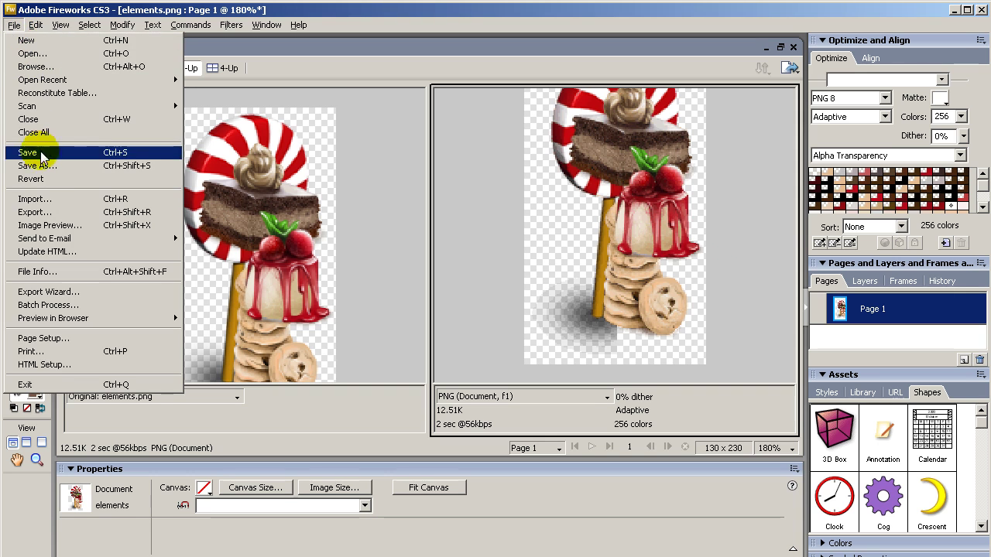
left_click(58, 217)
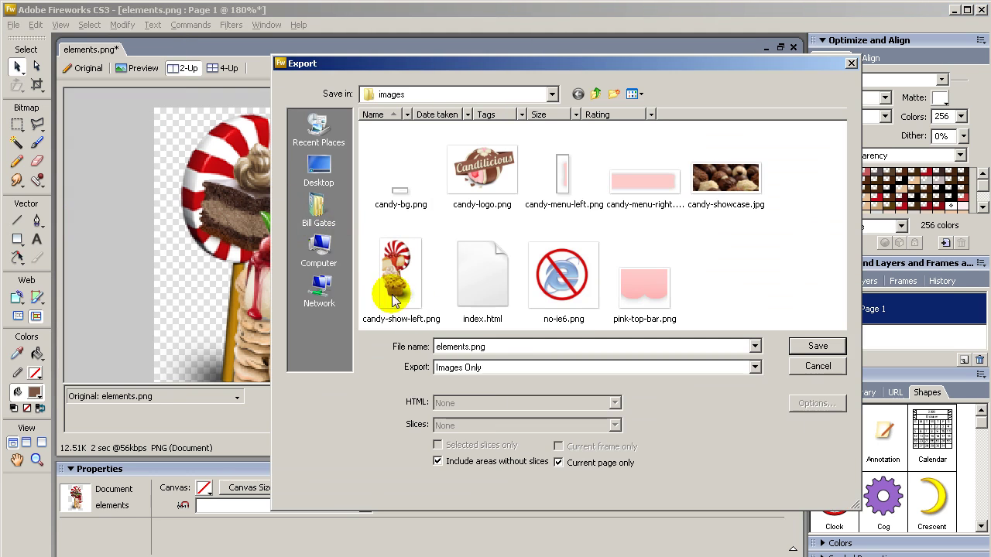
double_click(488, 348)
type("candy-show-left.p")
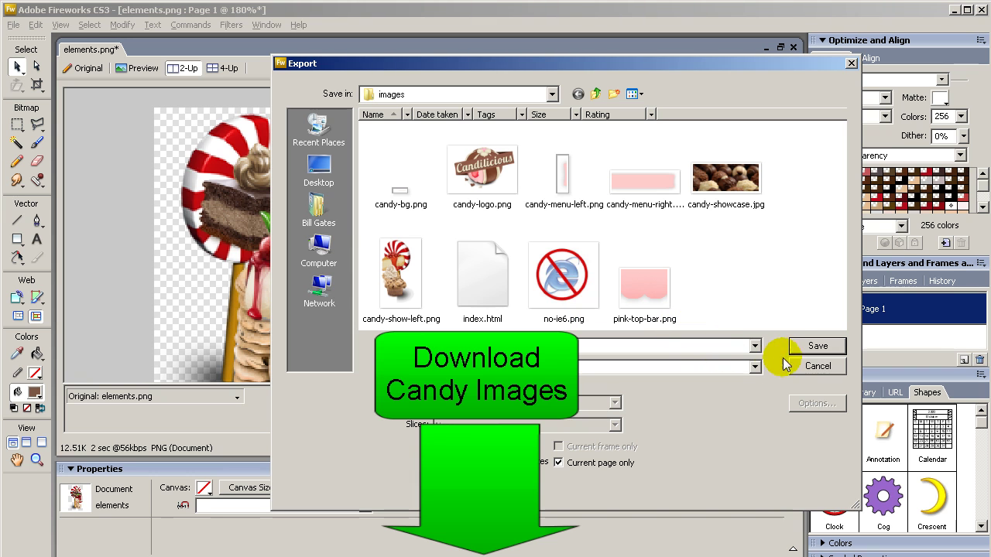
left_click(813, 346)
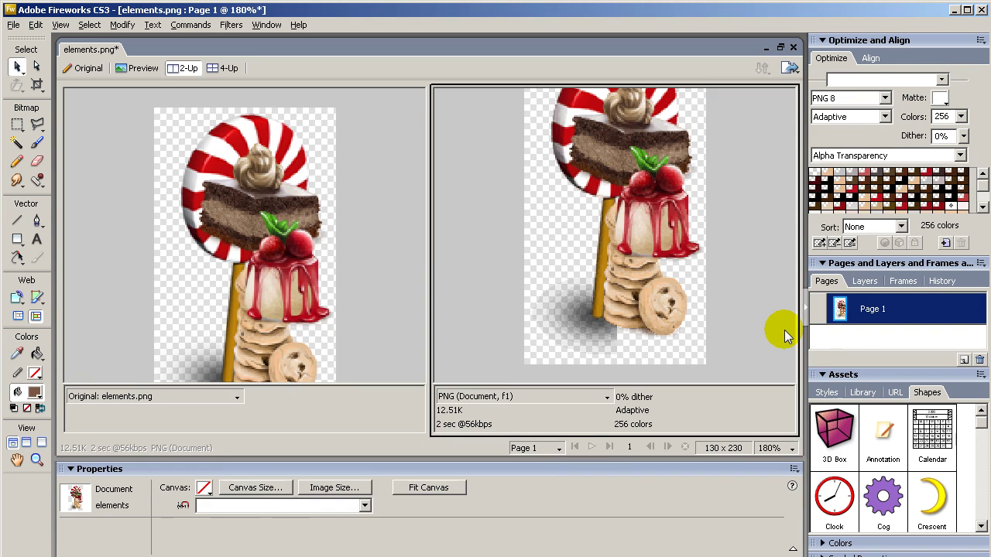
- Close elements.png without saving the changes and reopen the original file from the candilicious folder in Windows Explorer
left_click(83, 69)
left_click(132, 167)
key("ctrl+v")
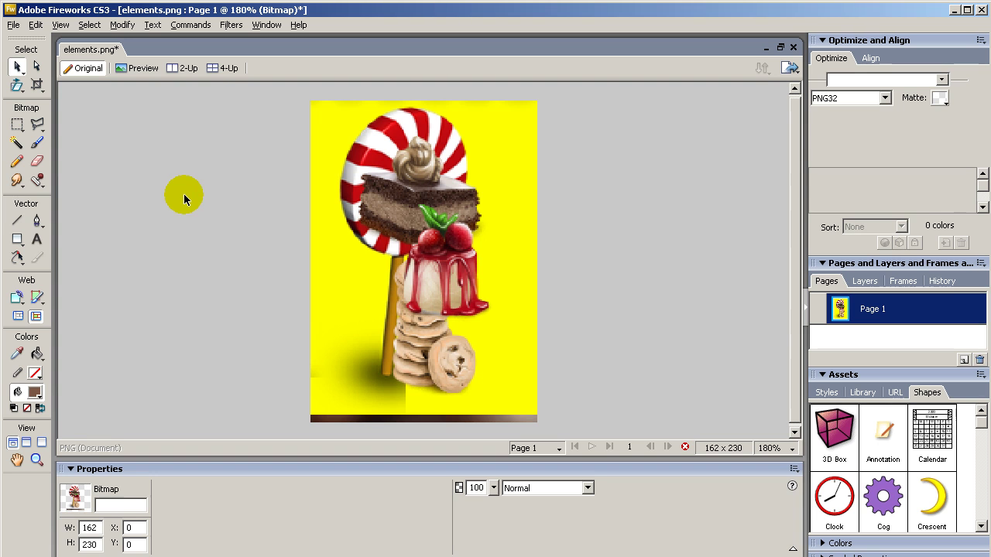
left_click(793, 47)
left_click(523, 318)
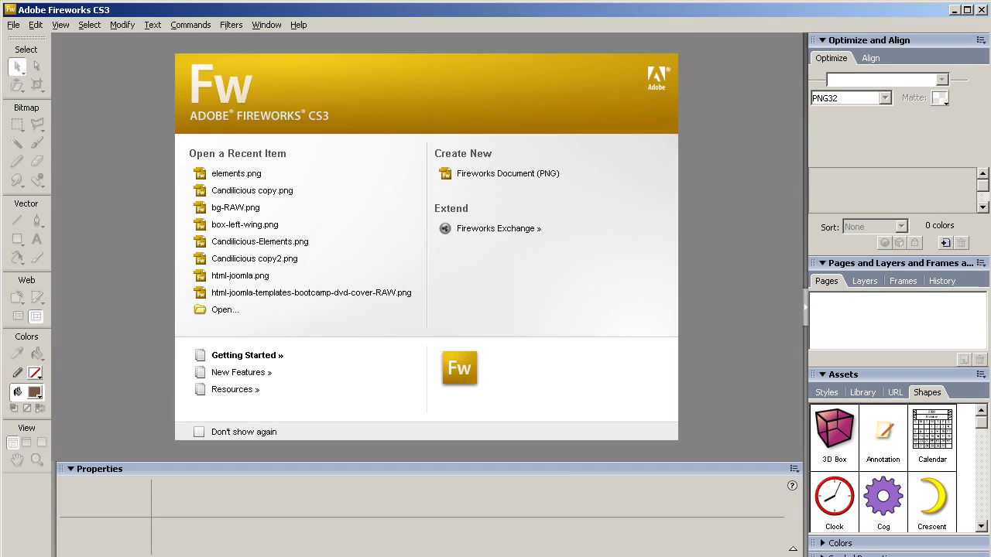
left_click(185, 551)
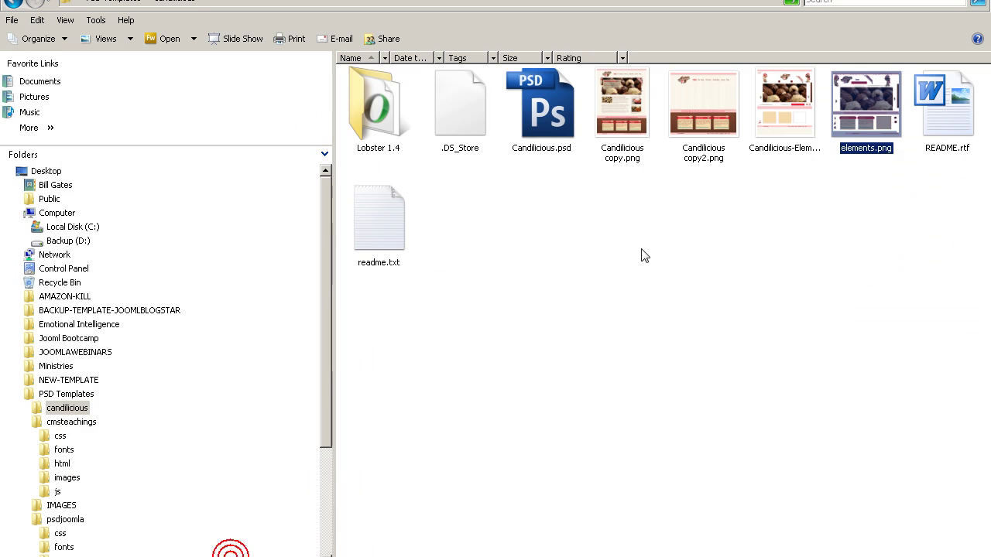
double_click(848, 107)
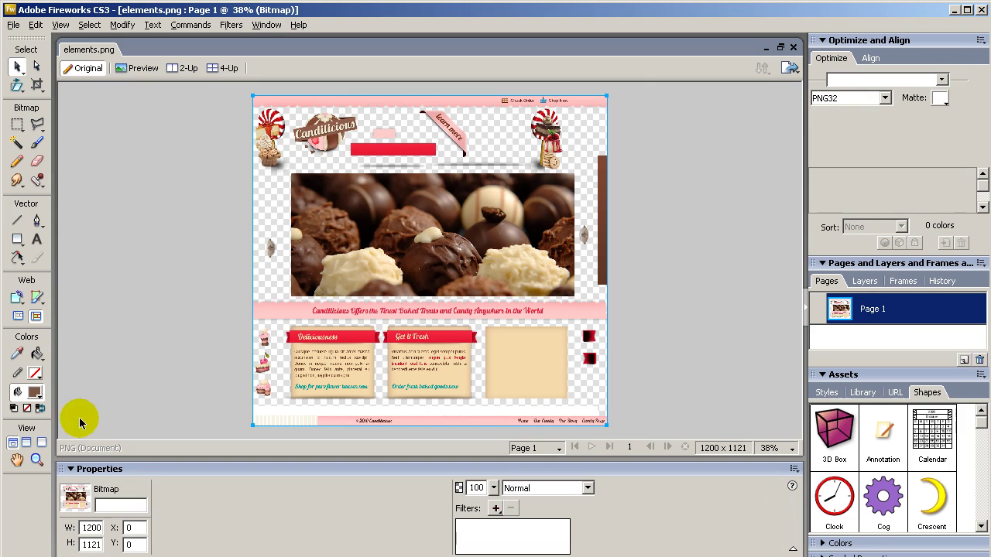
- Crop the document around the "learn more" ribbon to an area of about 206 x 170 pixels
left_click_drag(411, 98, 444, 126)
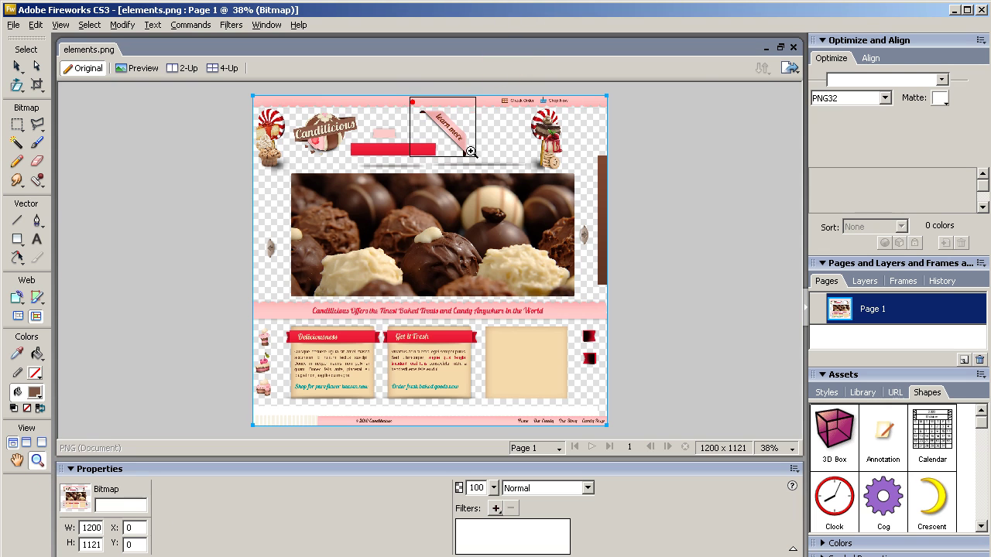
left_click_drag(490, 170, 490, 172)
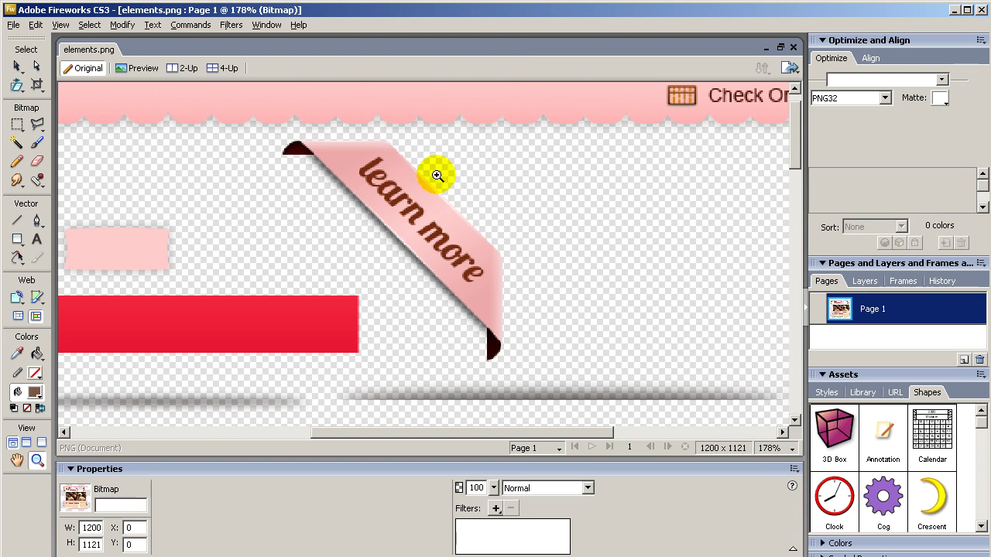
left_click(37, 85)
left_click_drag(264, 135, 550, 373)
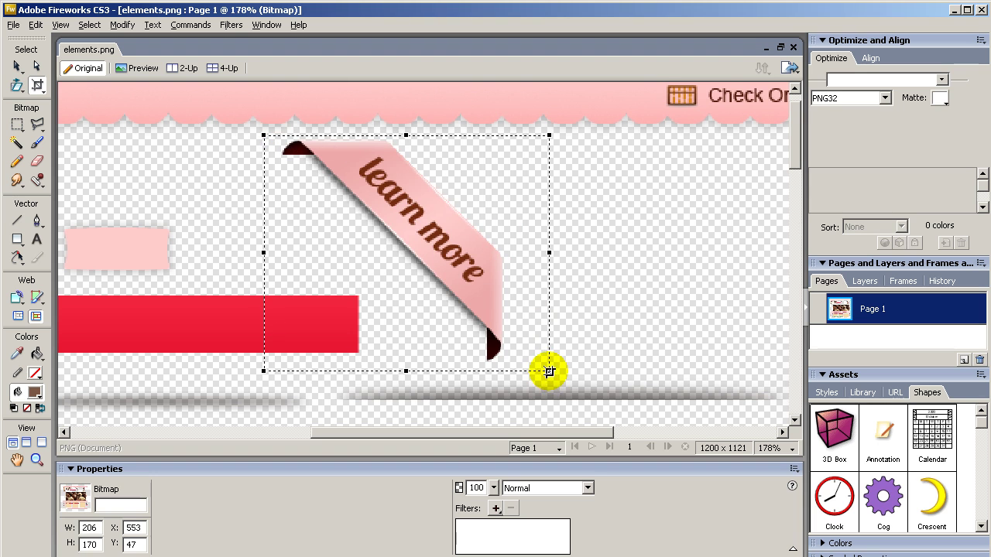
left_click_drag(392, 129, 393, 126)
left_click_drag(426, 202, 421, 201)
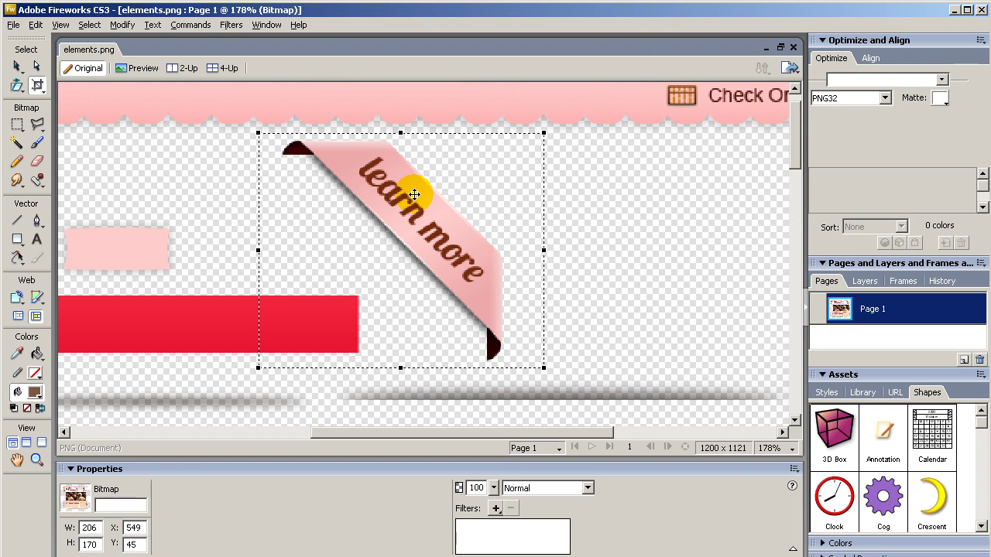
double_click(414, 194)
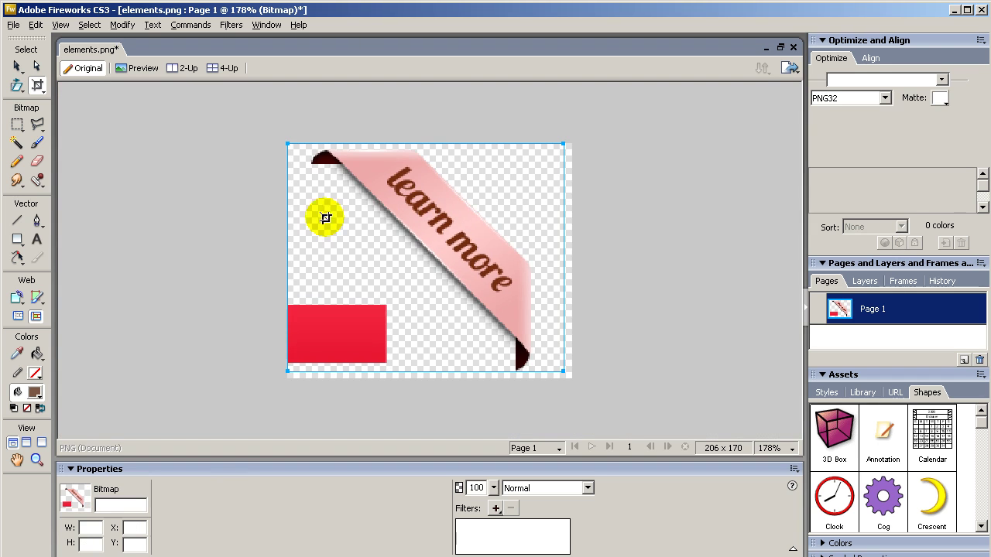
- Erase the leftover red block below the ribbon using the square eraser, size 29 and edge softness 0
left_click(35, 161)
left_click_drag(393, 361, 377, 305)
left_click_drag(299, 314, 320, 343)
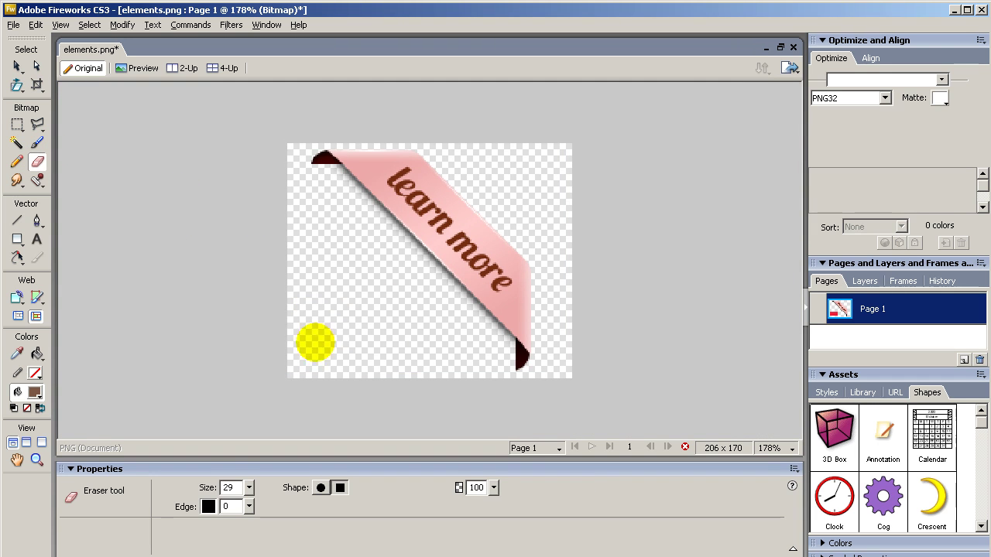
- Deselect the bitmap and set the canvas color to yellow, #FFFF00, to check for stray residue
left_click(17, 66)
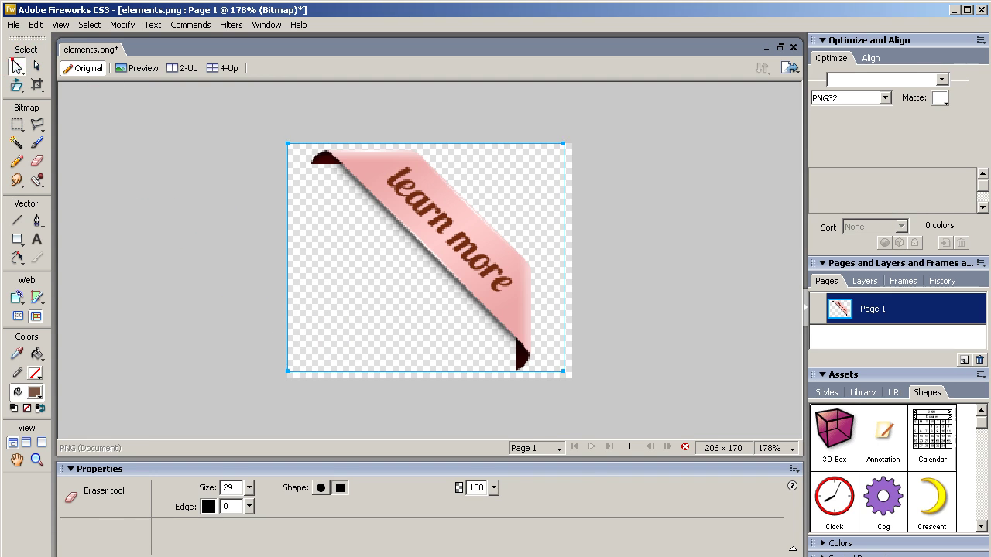
left_click(138, 160)
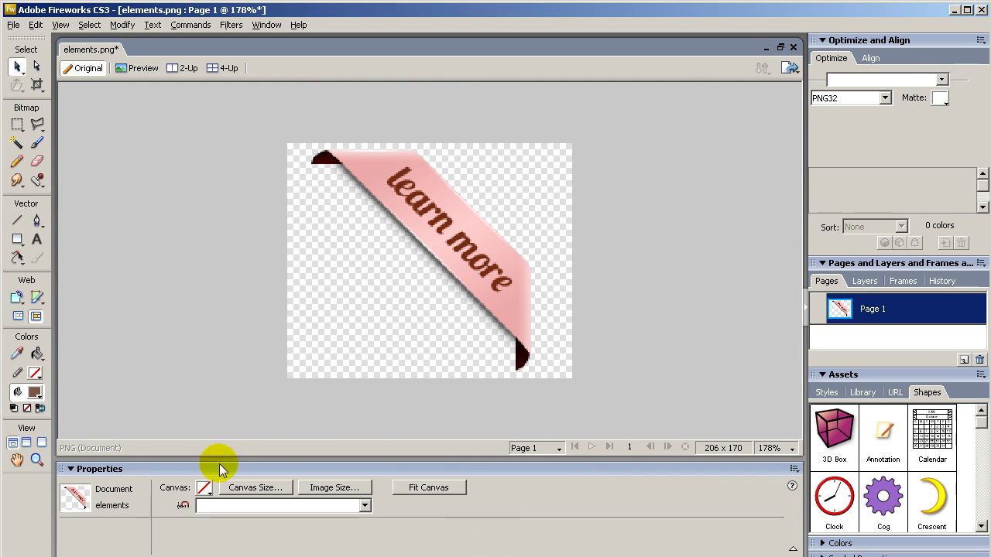
left_click(204, 488)
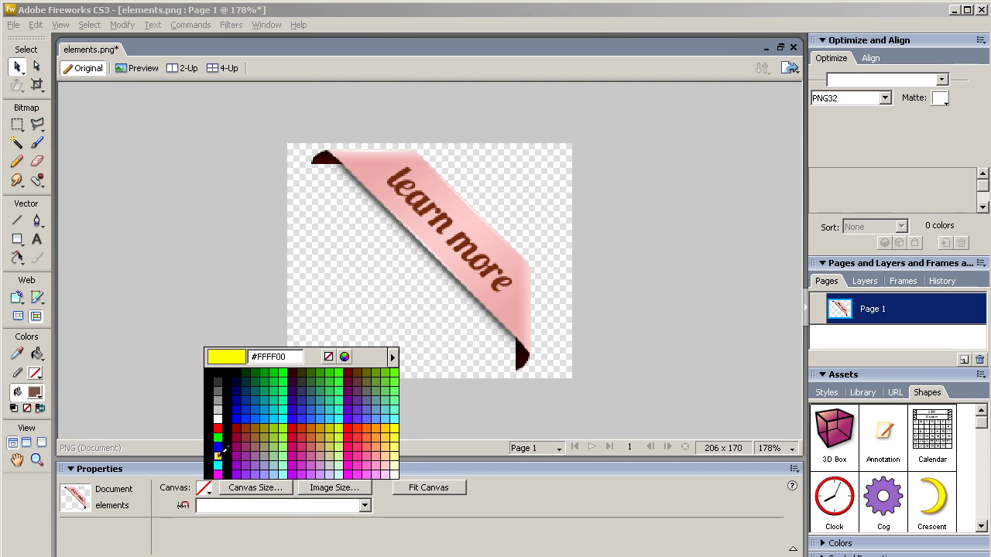
left_click(218, 455)
left_click(440, 238)
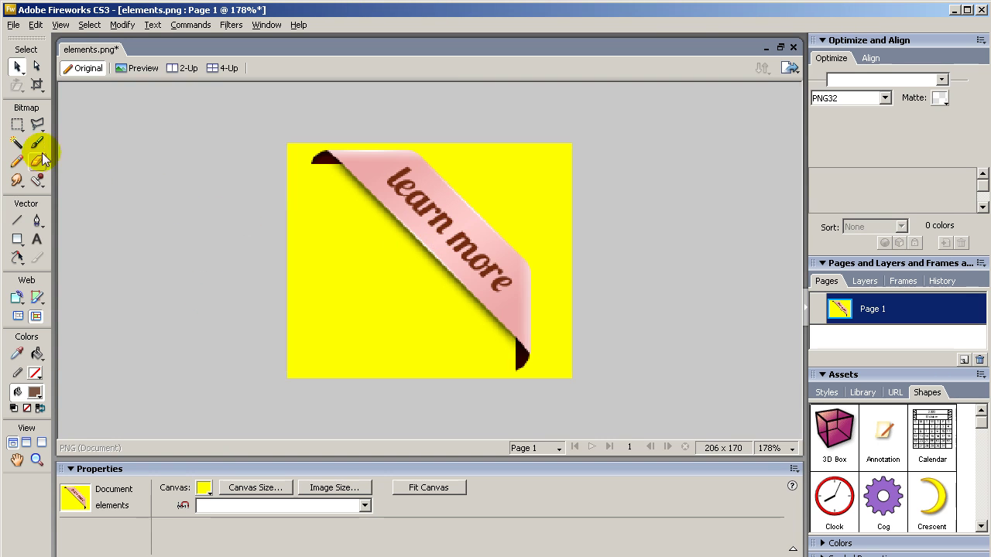
- Crop the canvas tightly to the outer edges of the "learn more" ribbon, about 159 x 160 pixels
left_click(37, 460)
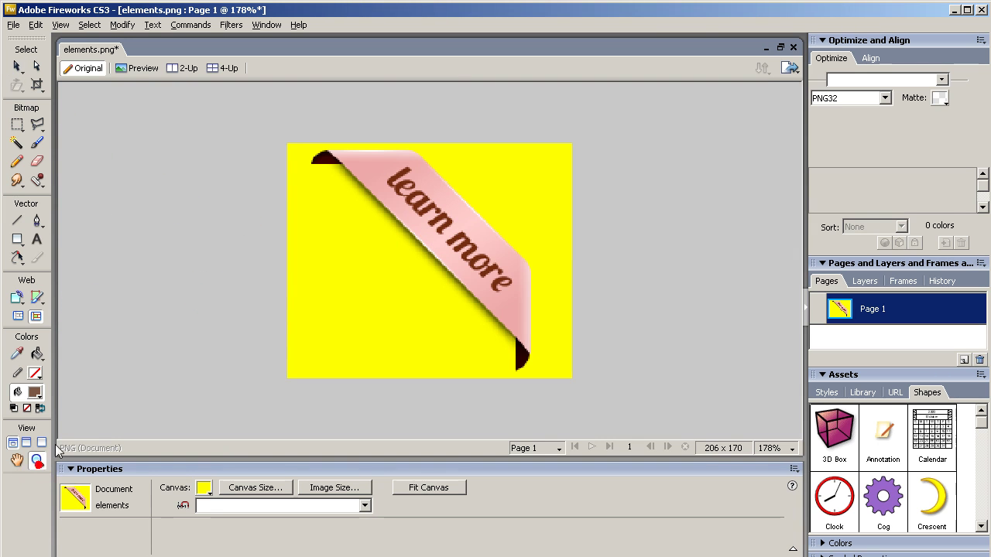
right_click(324, 294)
left_click(363, 365)
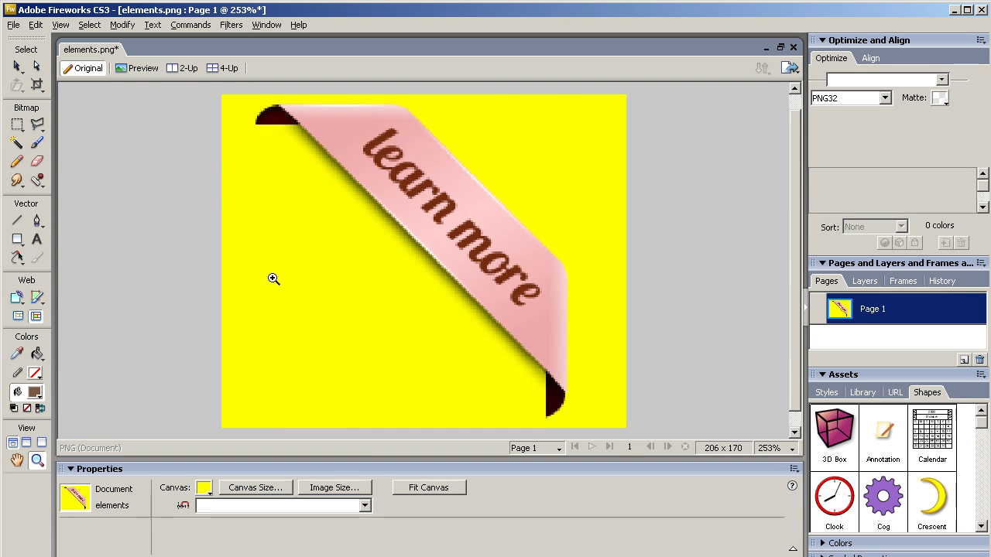
left_click(37, 86)
left_click(89, 100)
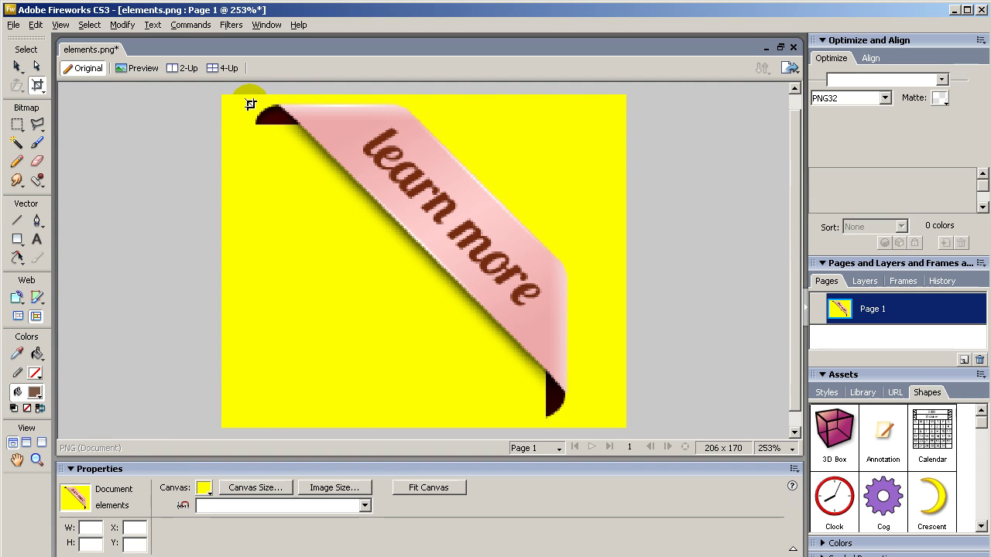
left_click_drag(250, 103, 568, 418)
left_click_drag(250, 261, 254, 260)
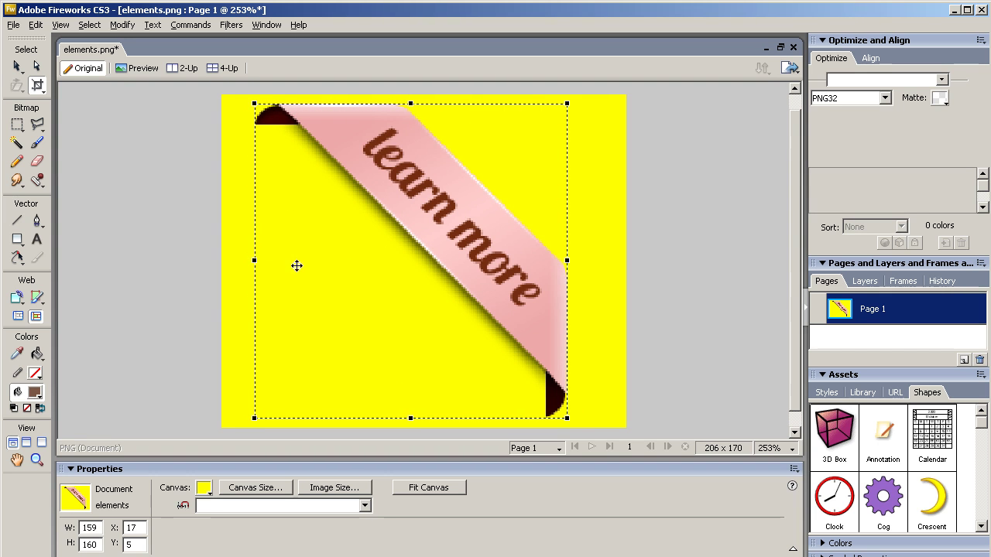
left_click(396, 223)
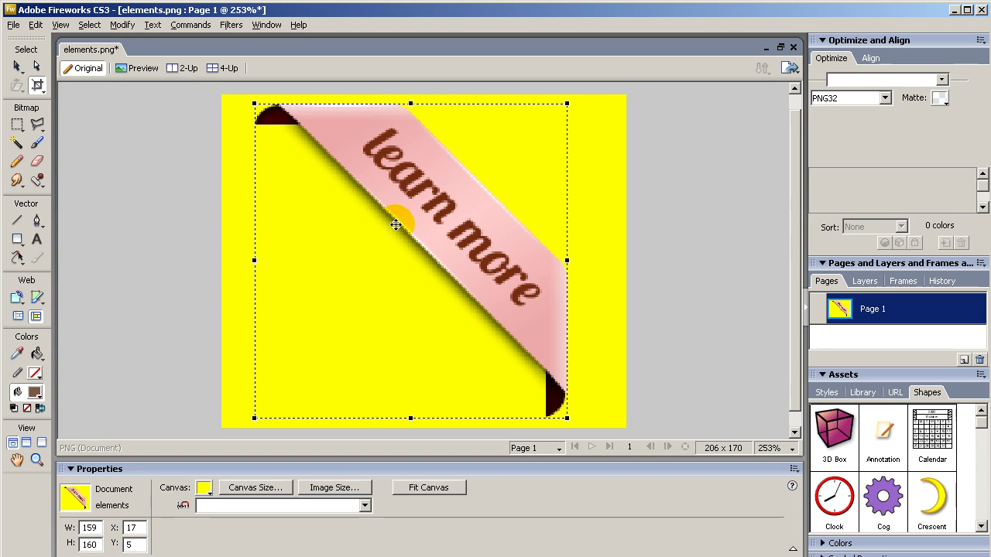
double_click(396, 224)
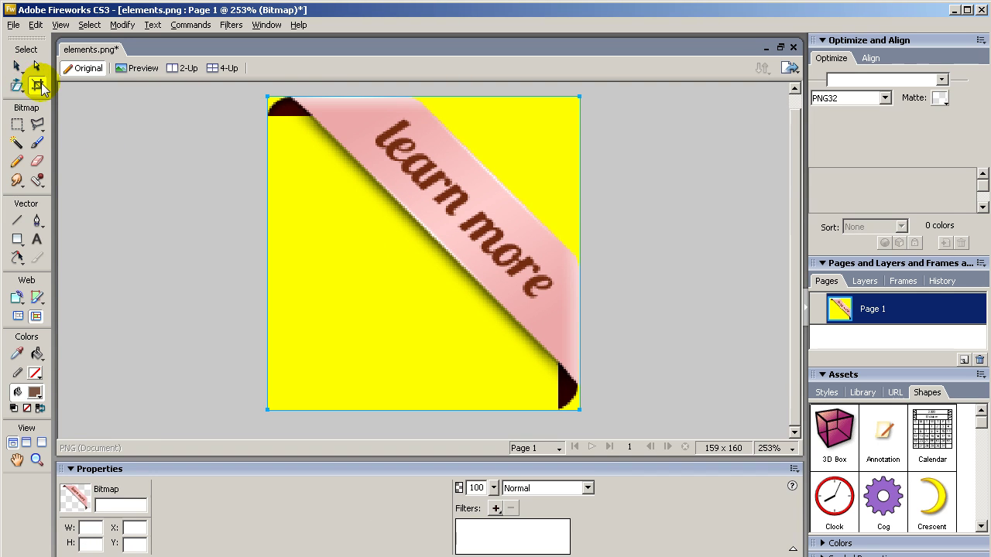
- Deselect the cropped ribbon and set the canvas color back to transparent
left_click(16, 66)
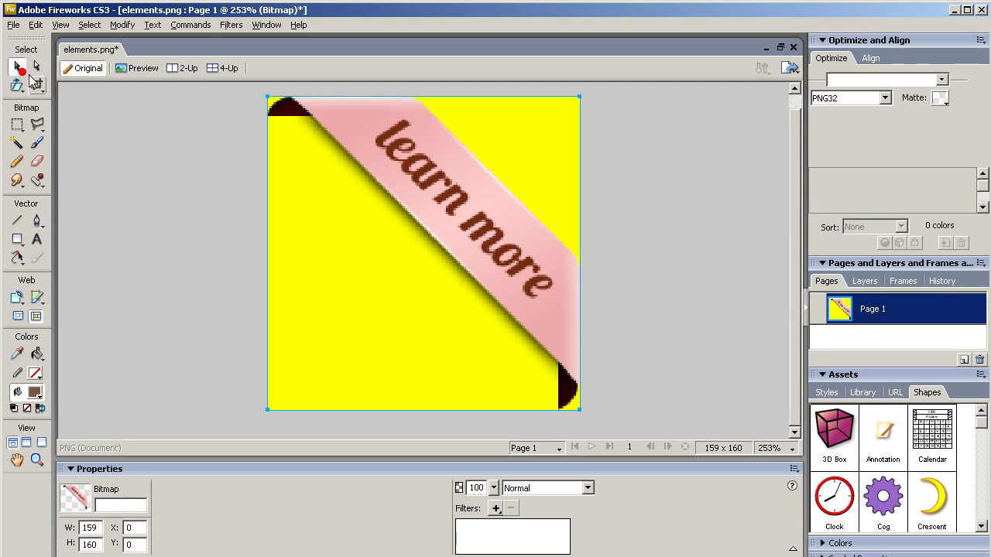
left_click(202, 258)
left_click(204, 489)
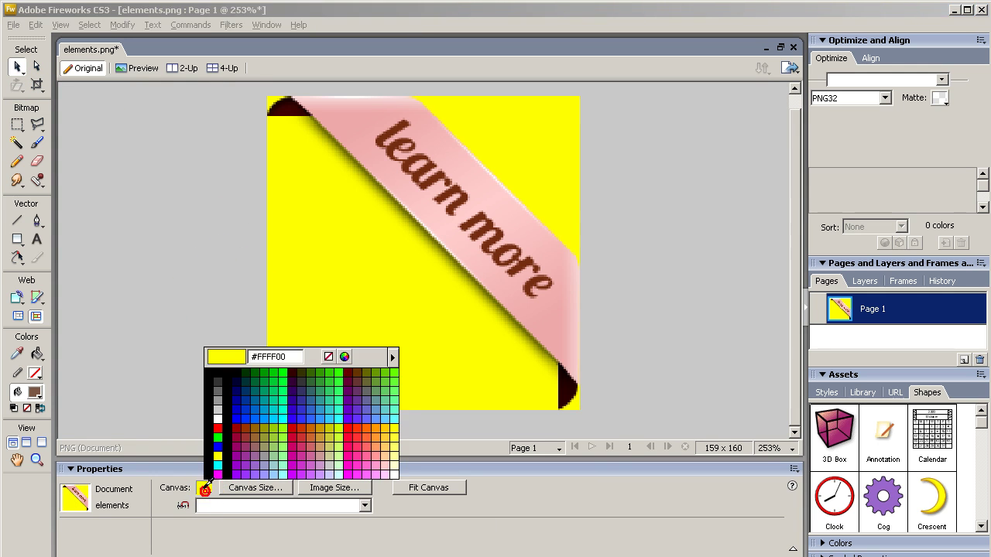
left_click(328, 357)
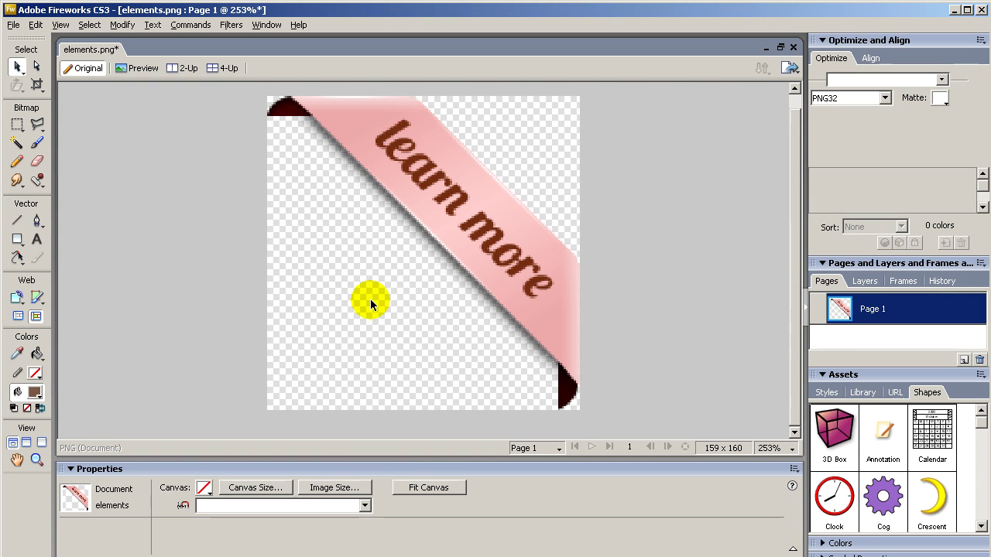
- Compare the ribbon in the 2-Up view and set its export format to PNG 8 with Alpha Transparency
left_click(184, 68)
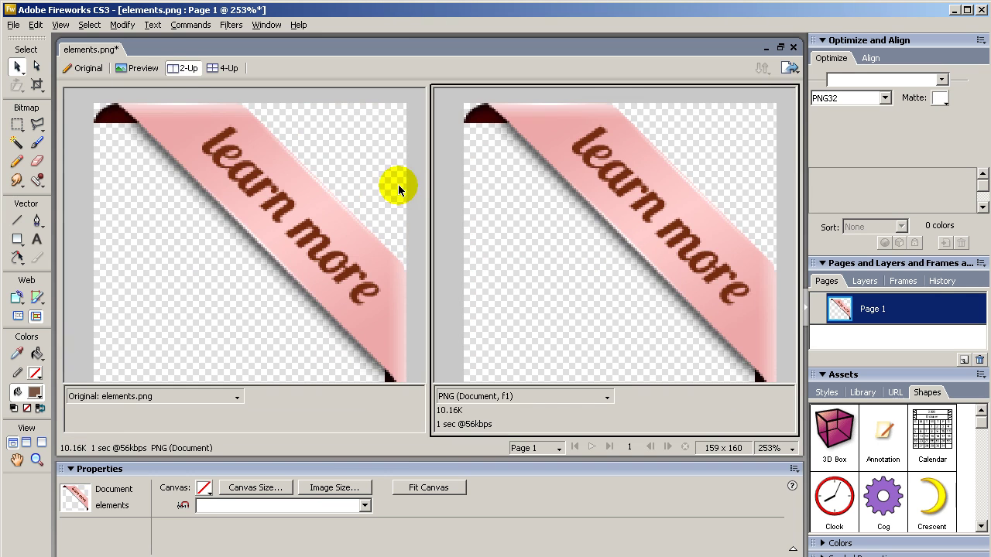
left_click(869, 99)
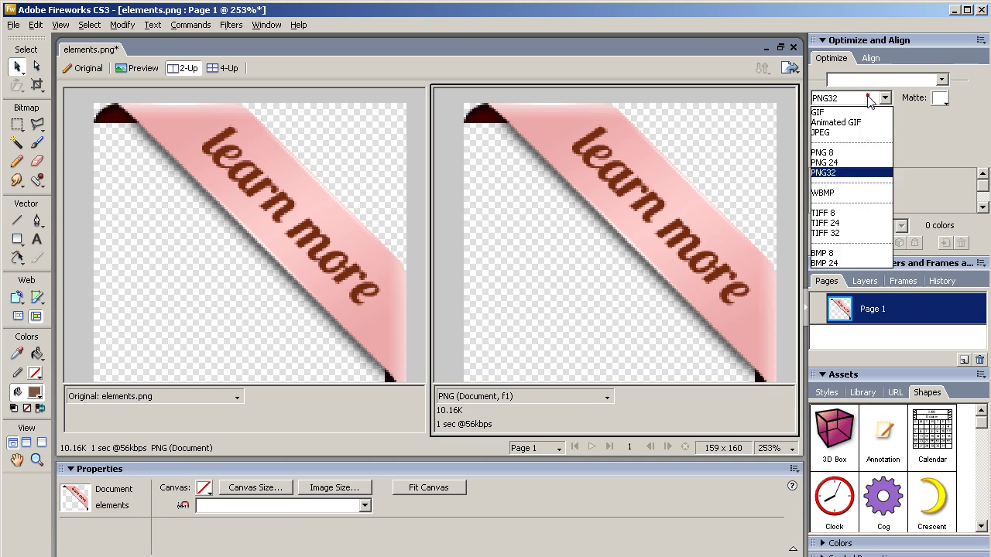
left_click(868, 152)
left_click(855, 183)
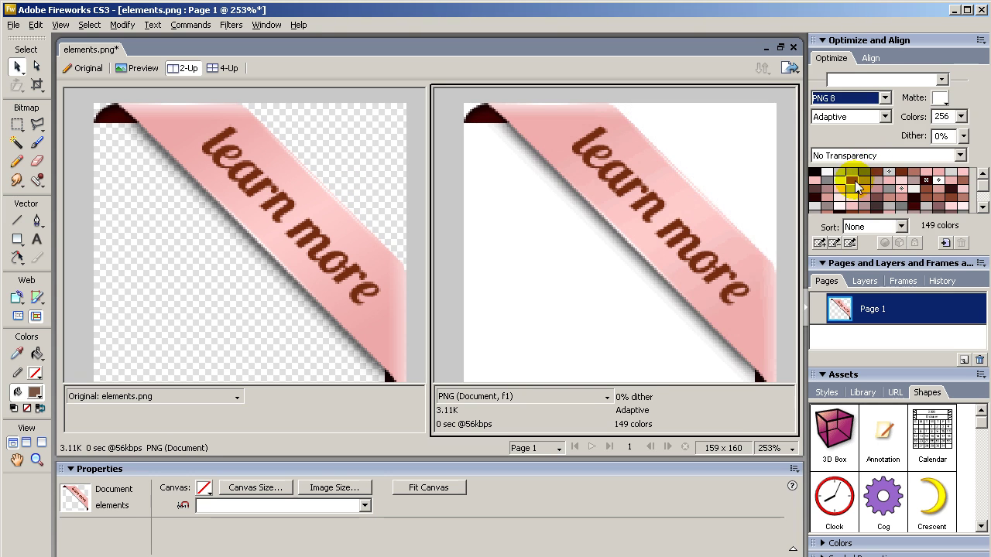
left_click(848, 156)
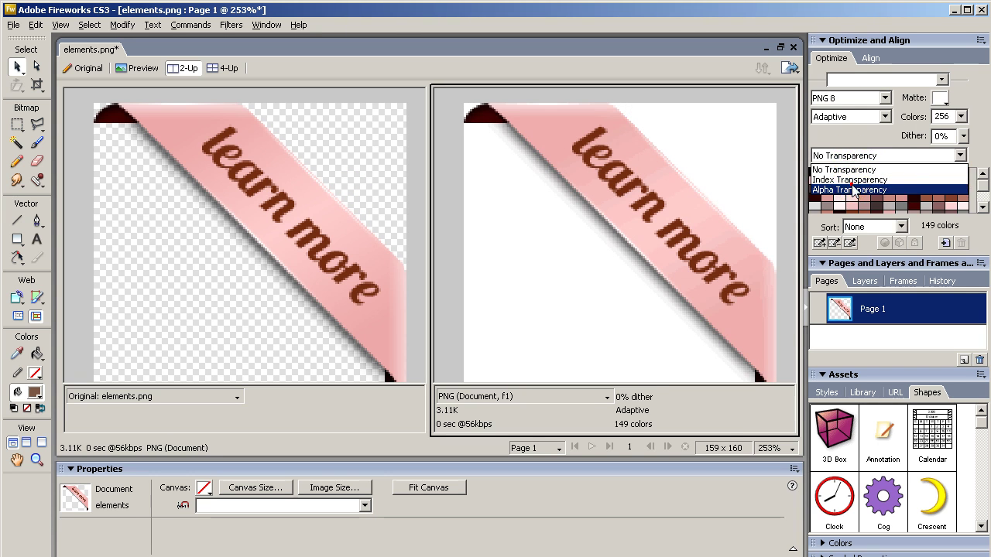
left_click(853, 191)
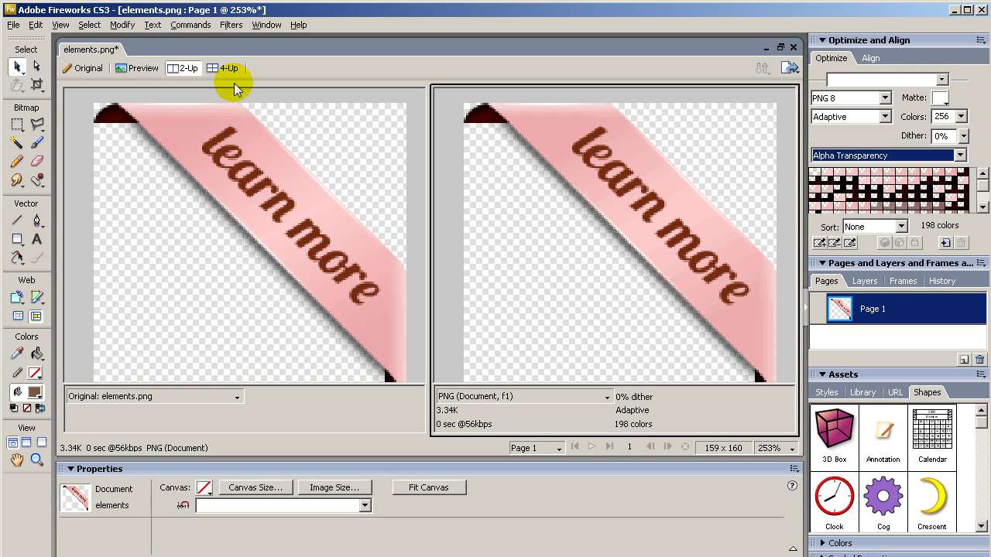
- Export the ribbon to the images folder under the file name ribbon-candy, images only
left_click(13, 25)
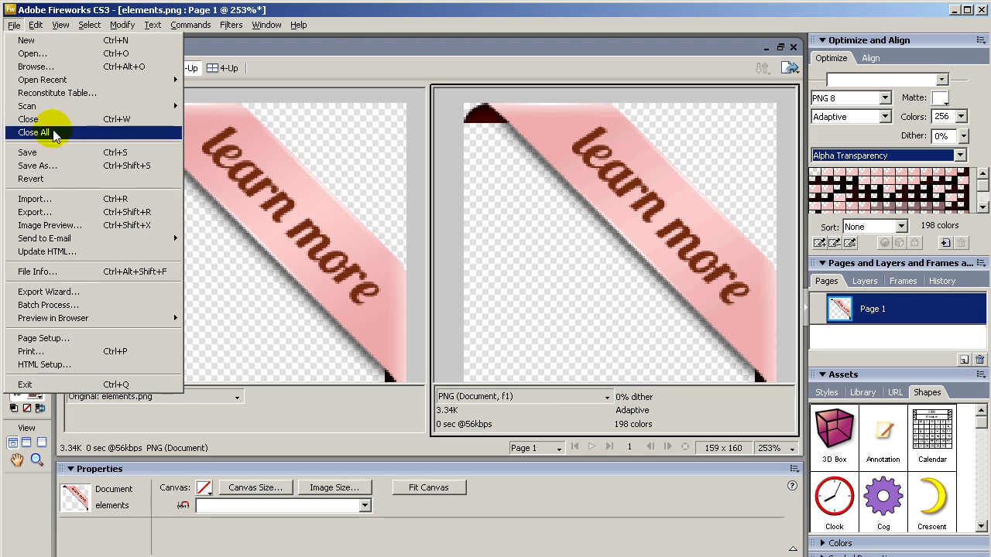
left_click(72, 211)
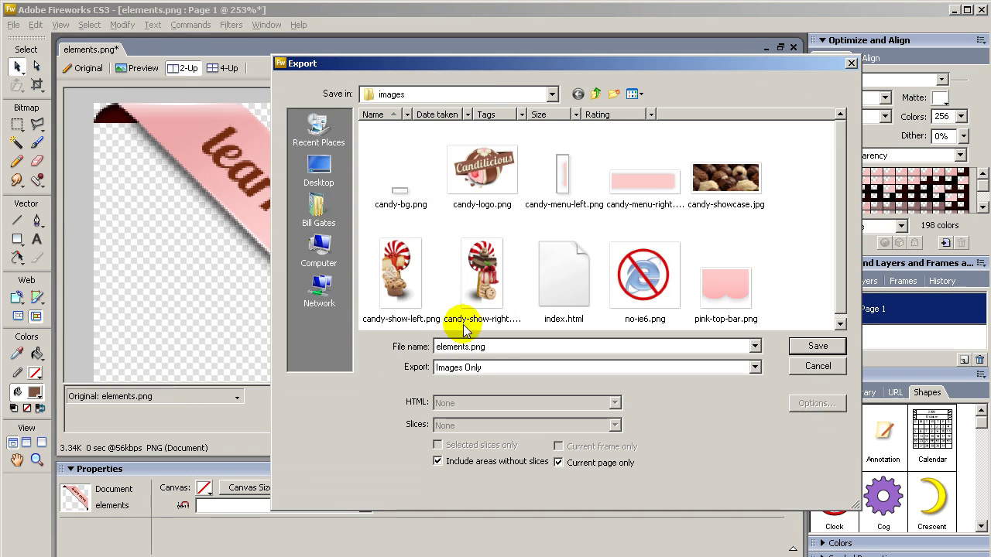
double_click(498, 345)
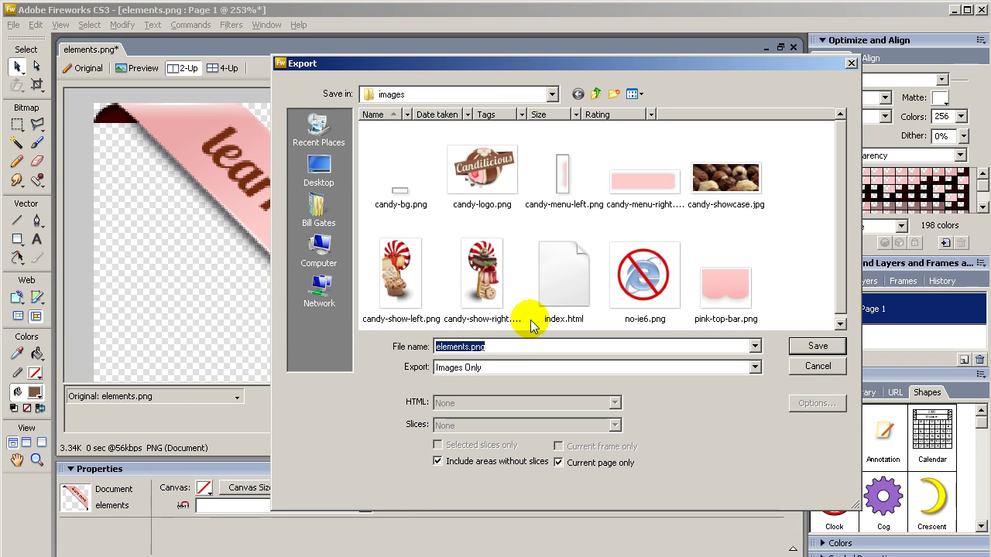
type("ribbon-candy")
left_click(809, 346)
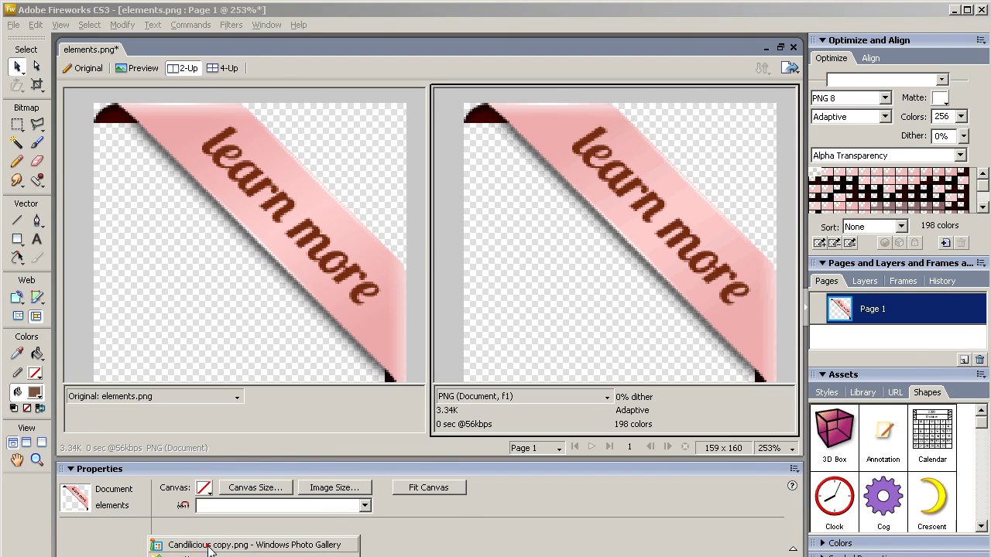
- Switch to Candilicious copy.png in Windows Photo Gallery and examine the ribbon and candy graphics beside the showcase
left_click(247, 544)
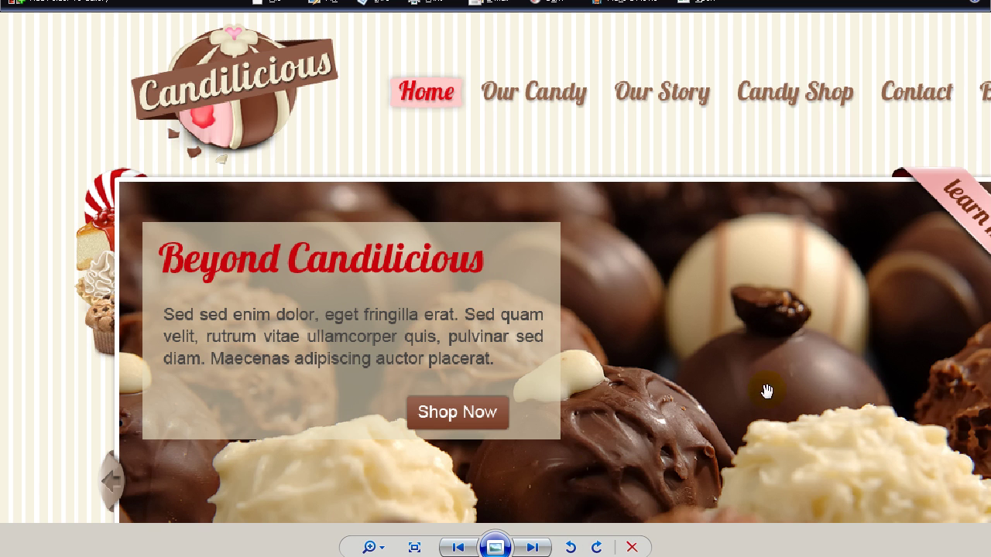
left_click_drag(671, 445, 360, 419)
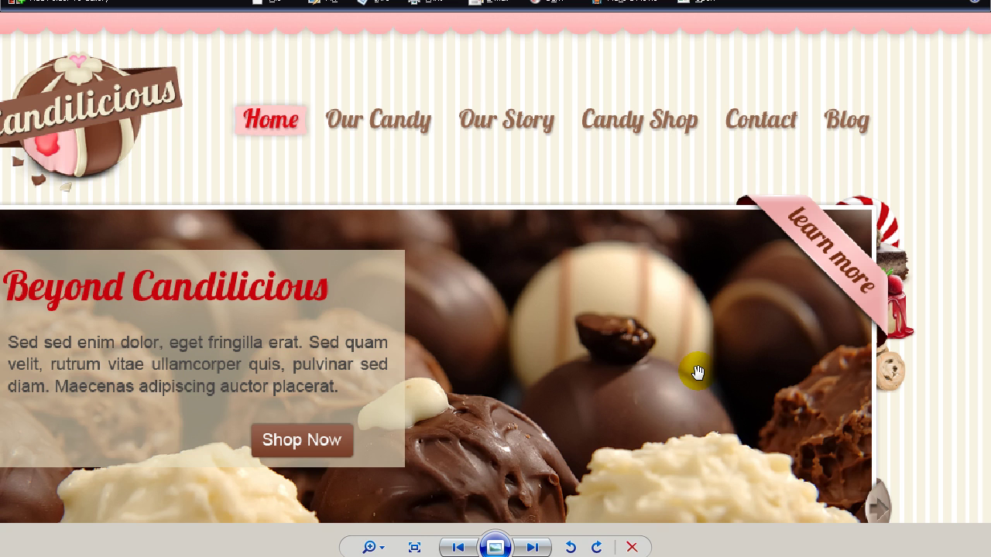